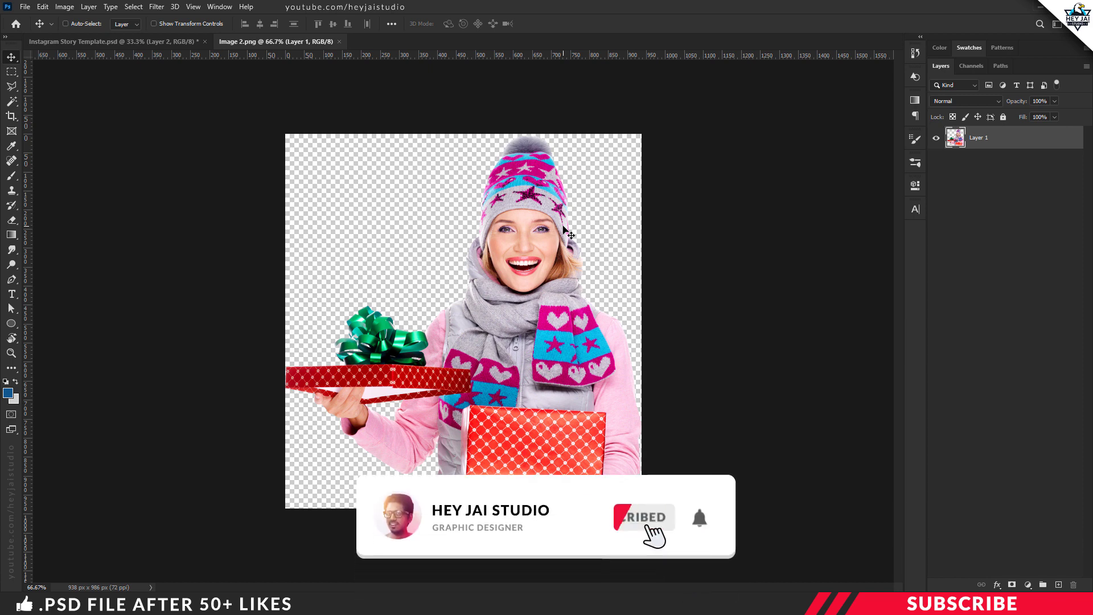
- Copy the gift-holding woman from Image 2 into the template and place her along the bottom edge
drag(292, 41, 322, 95)
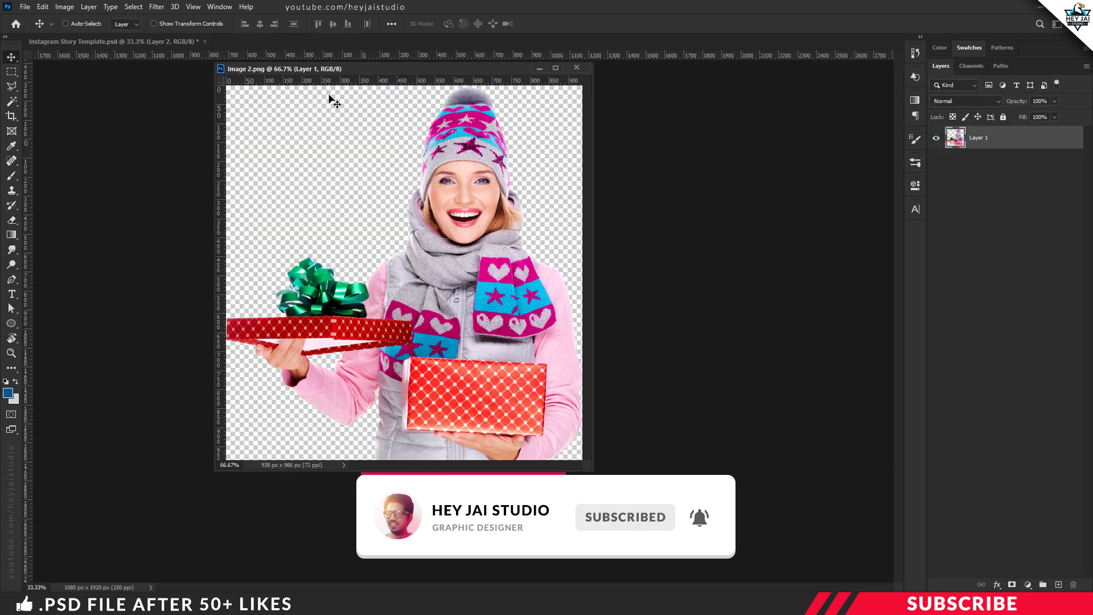
drag(494, 208, 616, 238)
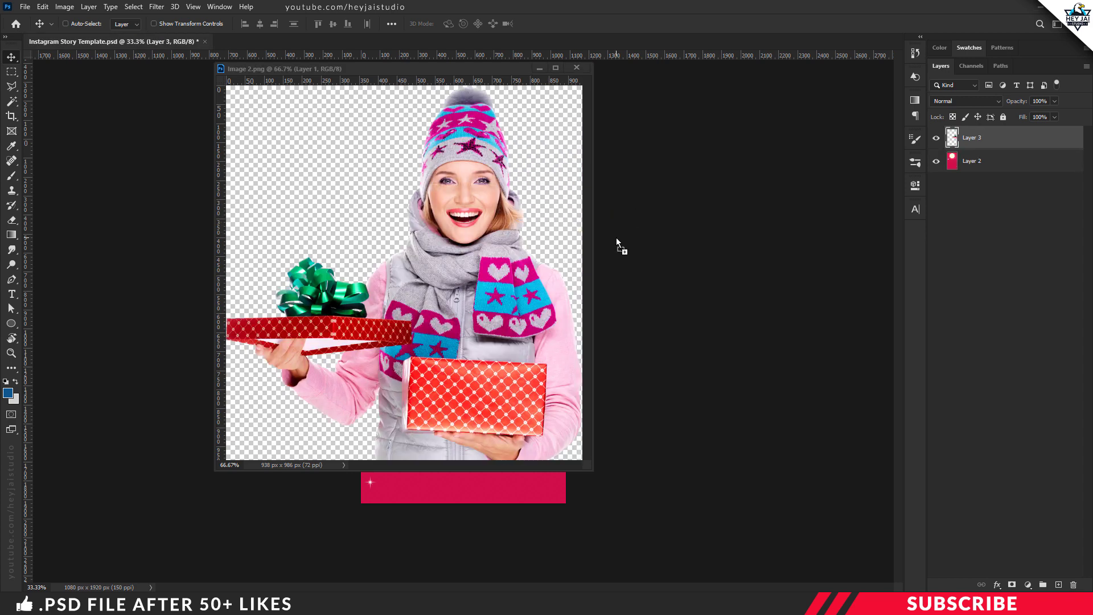
click(577, 68)
key(ctrl+t)
drag(583, 279, 469, 415)
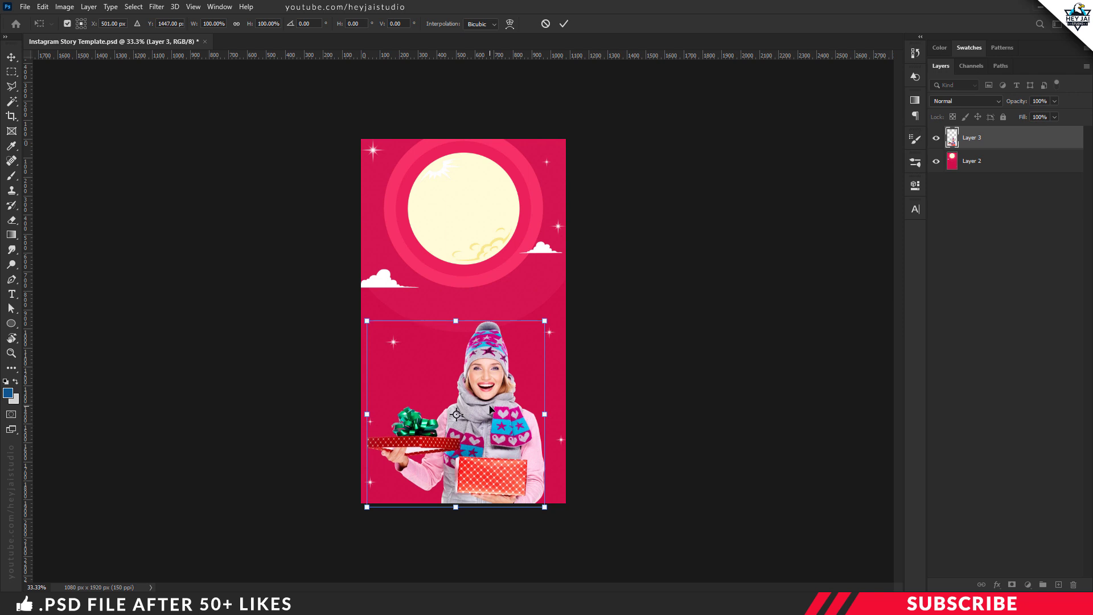
key(Return)
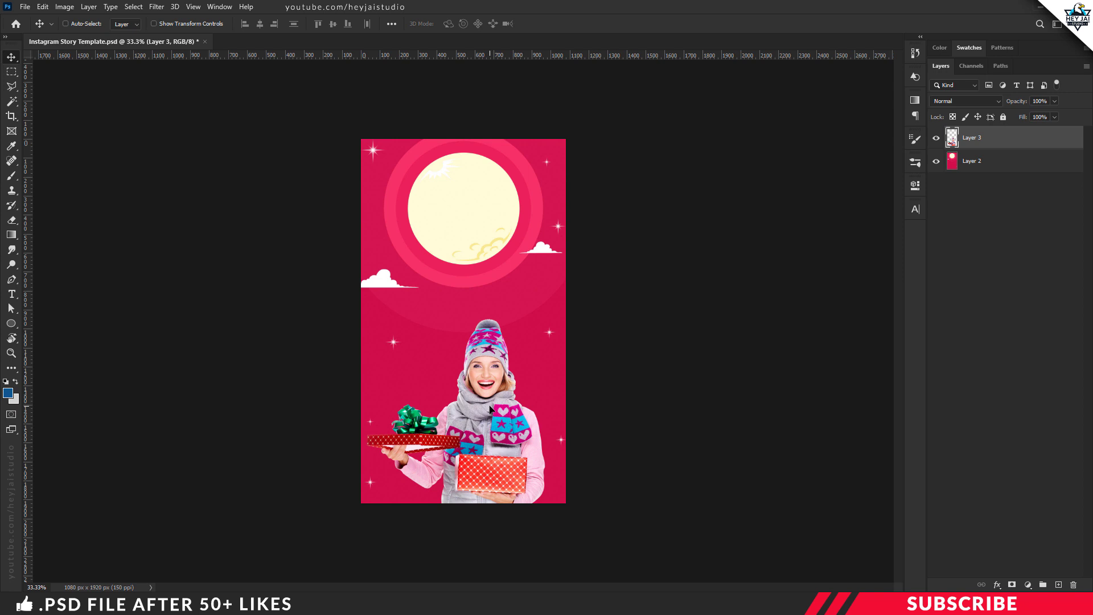
- Open Image 3 from the project folder in Photoshop
key(alt+Tab)
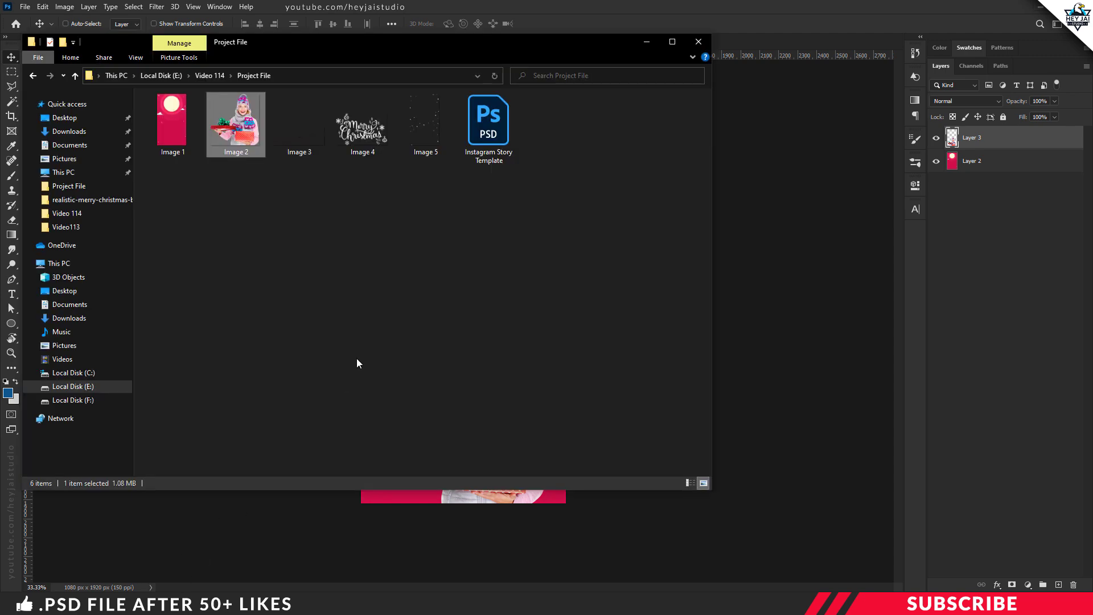
click(303, 145)
right_click(302, 146)
mouse_move(455, 338)
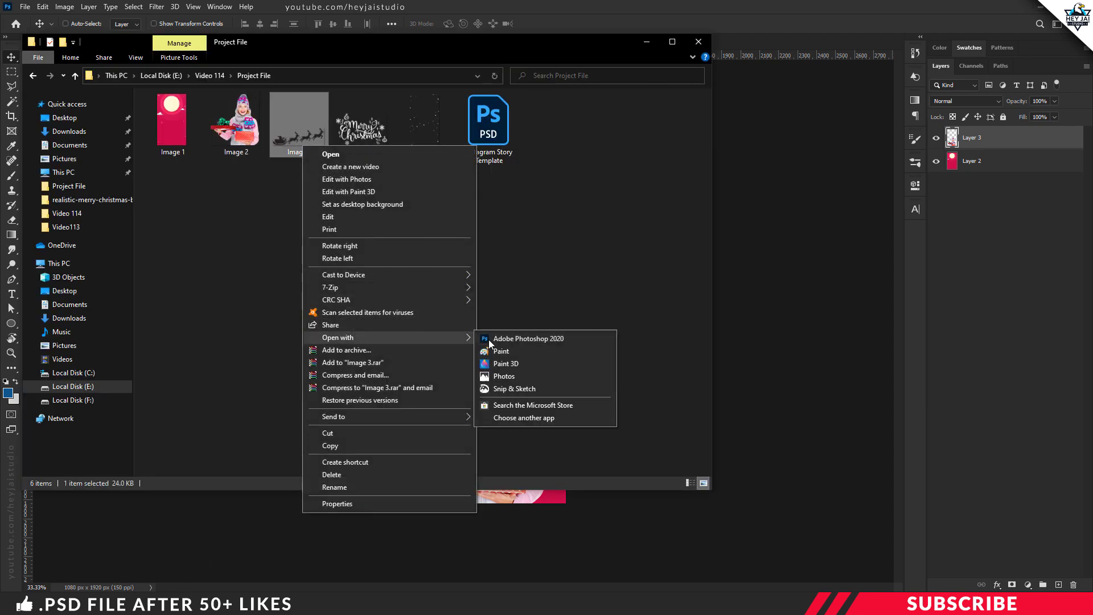
click(504, 340)
- Copy the sleigh silhouette into the story template and position it over the moon
drag(293, 49, 308, 107)
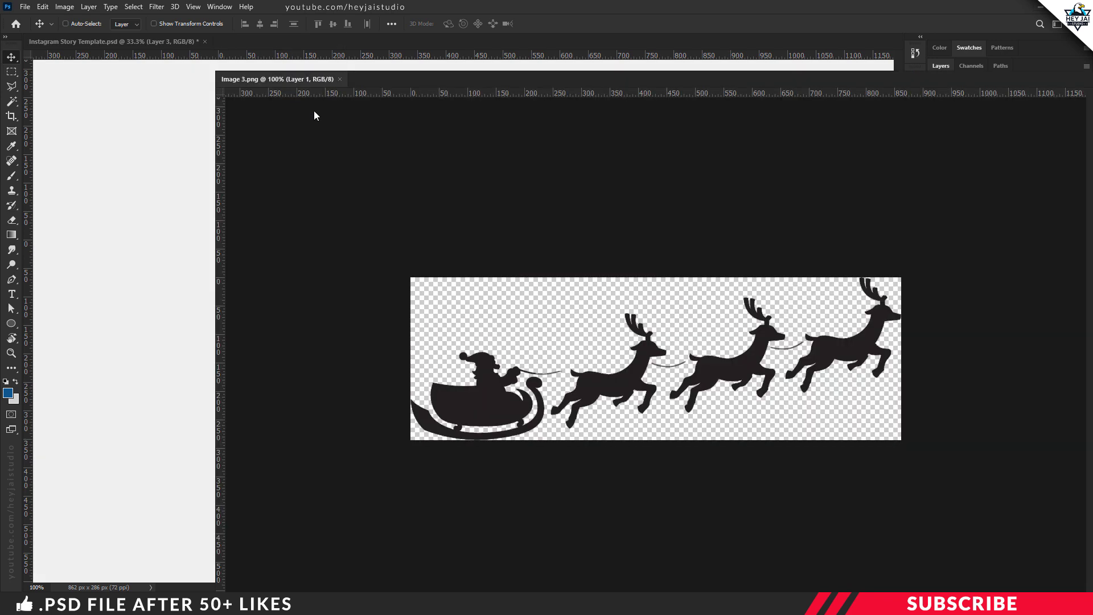
drag(370, 194, 434, 306)
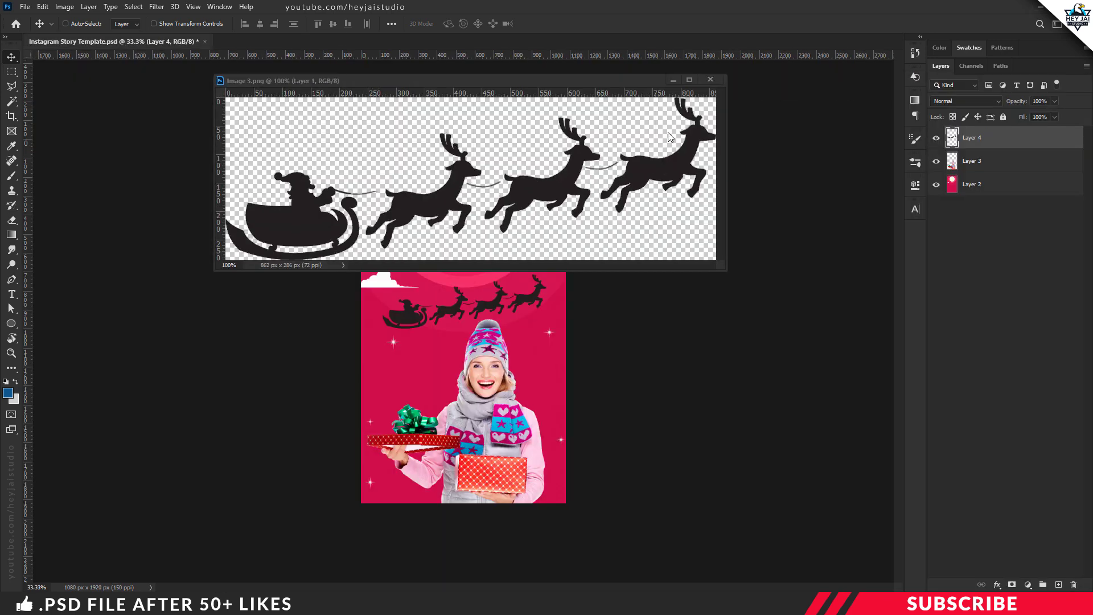
click(710, 80)
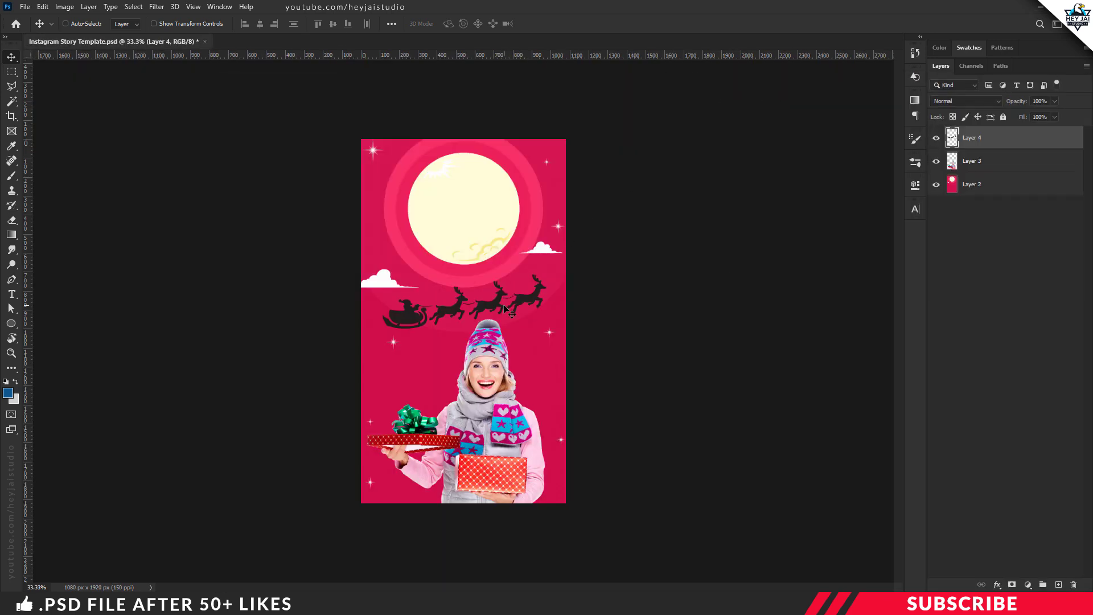
drag(504, 306, 494, 221)
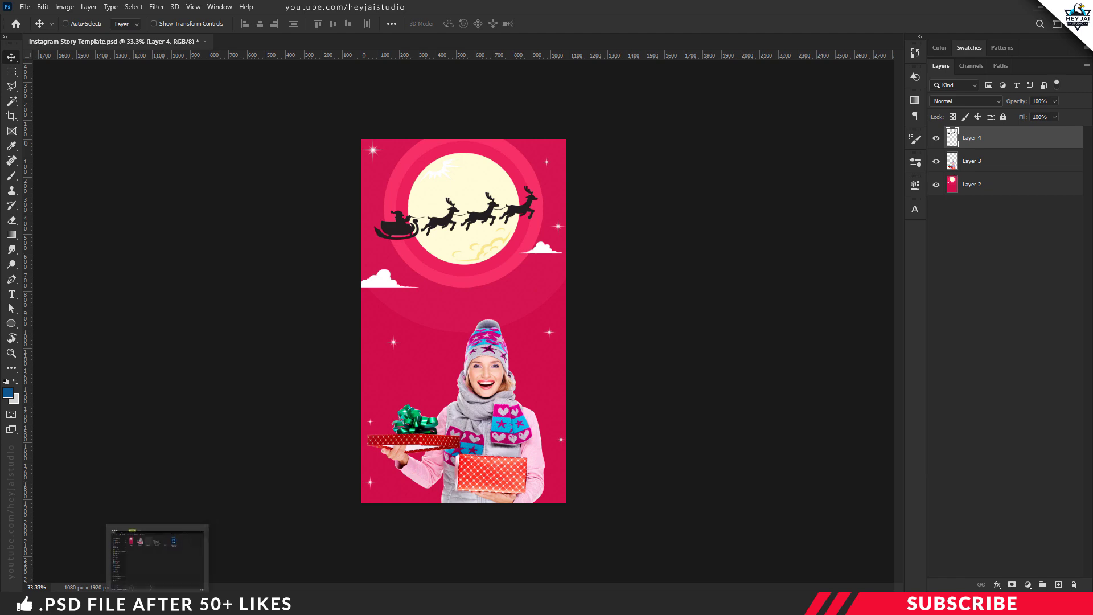
- Open Image 4 from the project folder in Photoshop
click(157, 550)
click(361, 137)
right_click(361, 140)
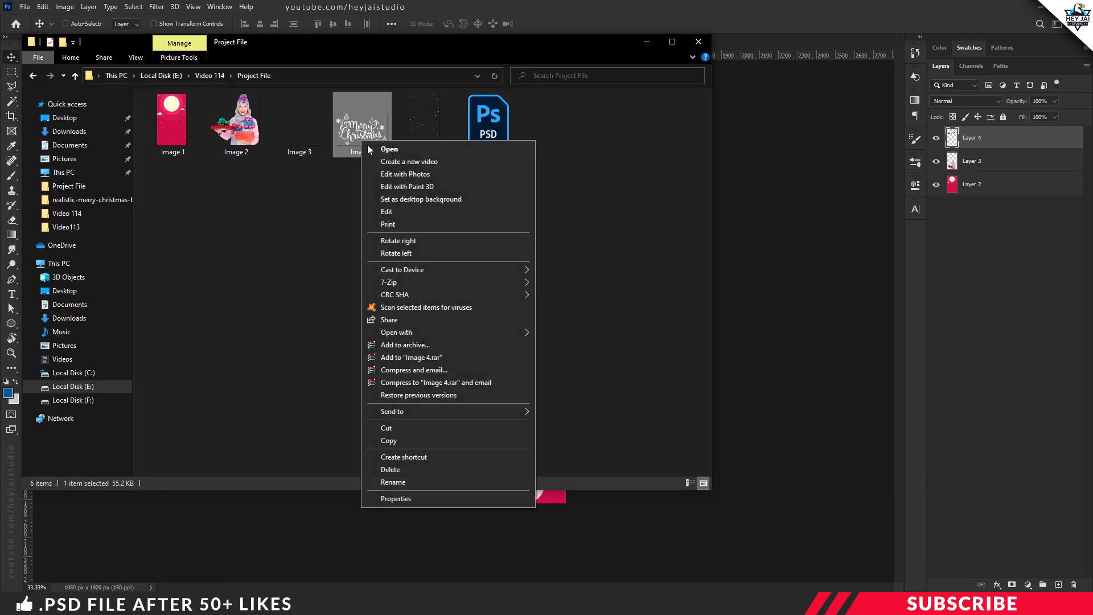
mouse_move(422, 332)
click(547, 334)
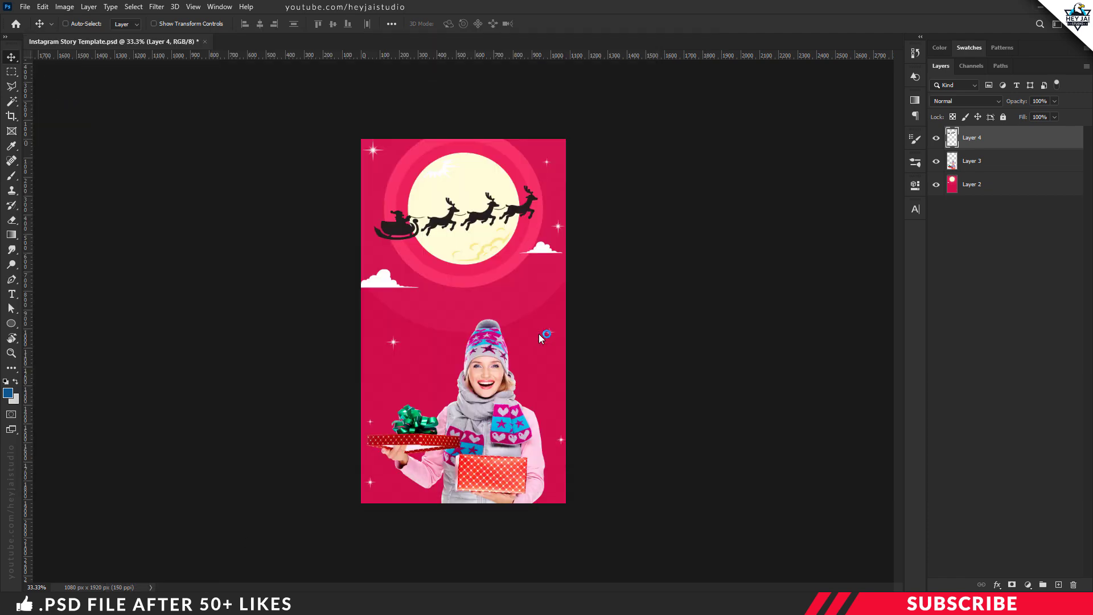
- Copy the Merry Christmas lettering into the template and nudge it just below the moon
drag(300, 43, 288, 101)
drag(354, 190, 420, 330)
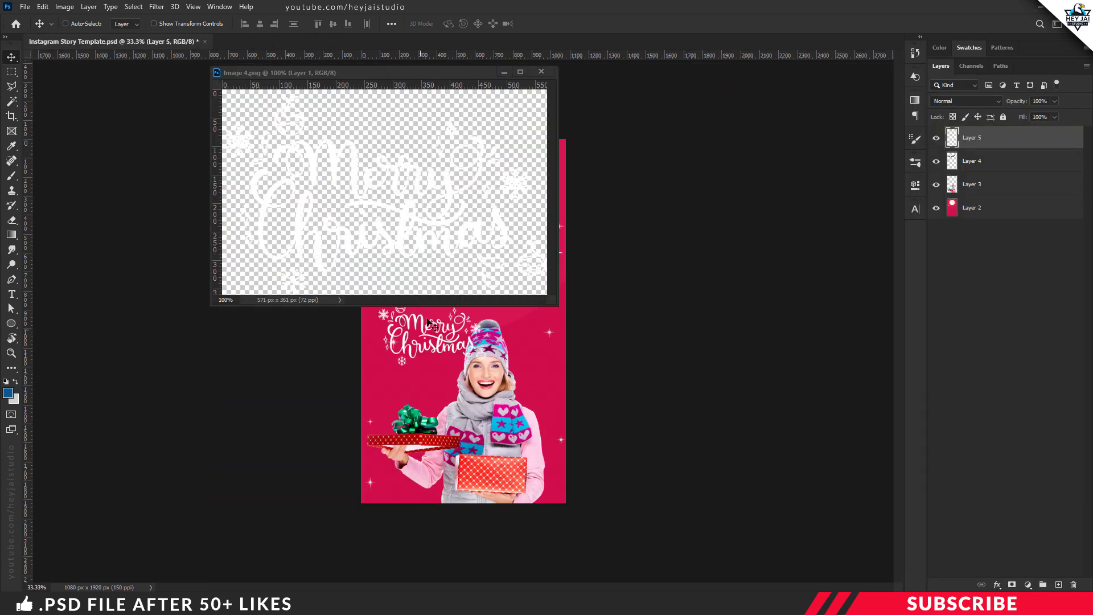
click(541, 72)
drag(438, 341, 472, 301)
key(Right)
key(Down)
key(Down)
key(Right)
key(Down)
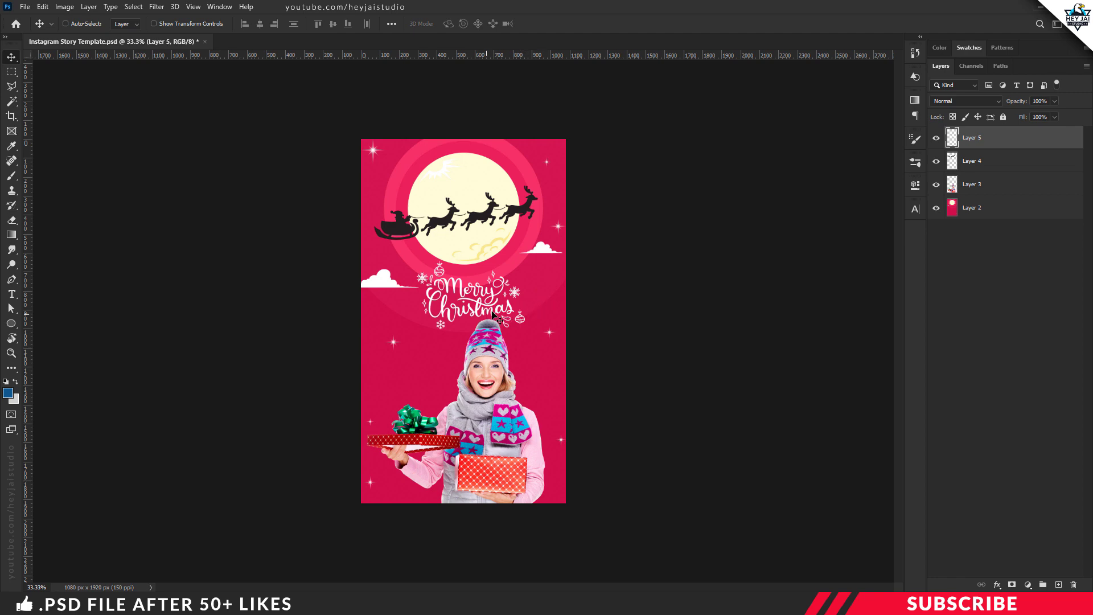
- Open Image 5 from the project folder in Photoshop
click(215, 604)
right_click(436, 128)
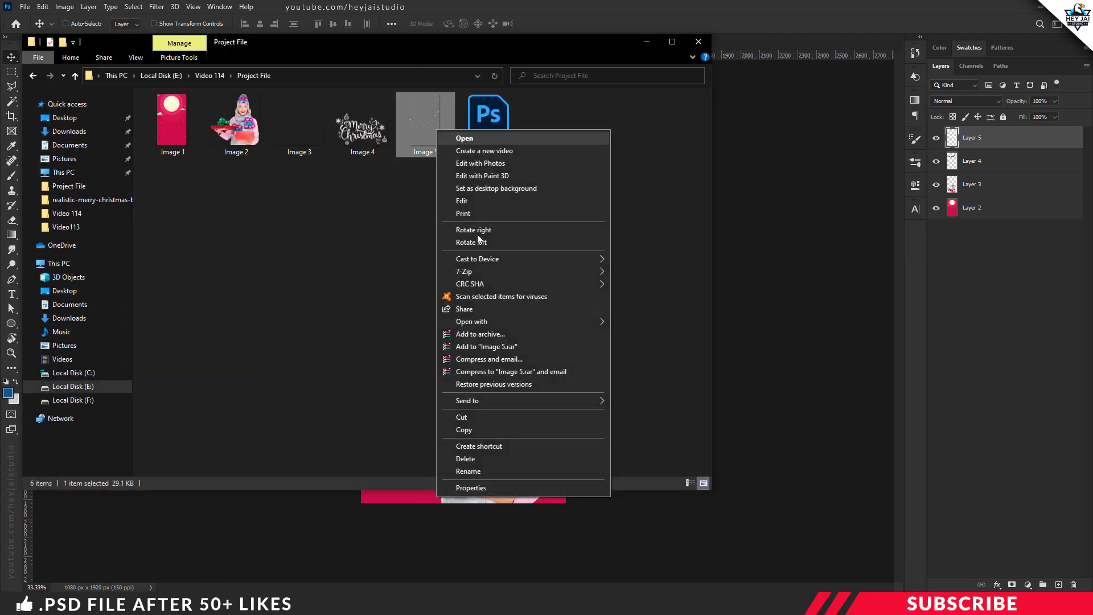
mouse_move(482, 323)
click(636, 323)
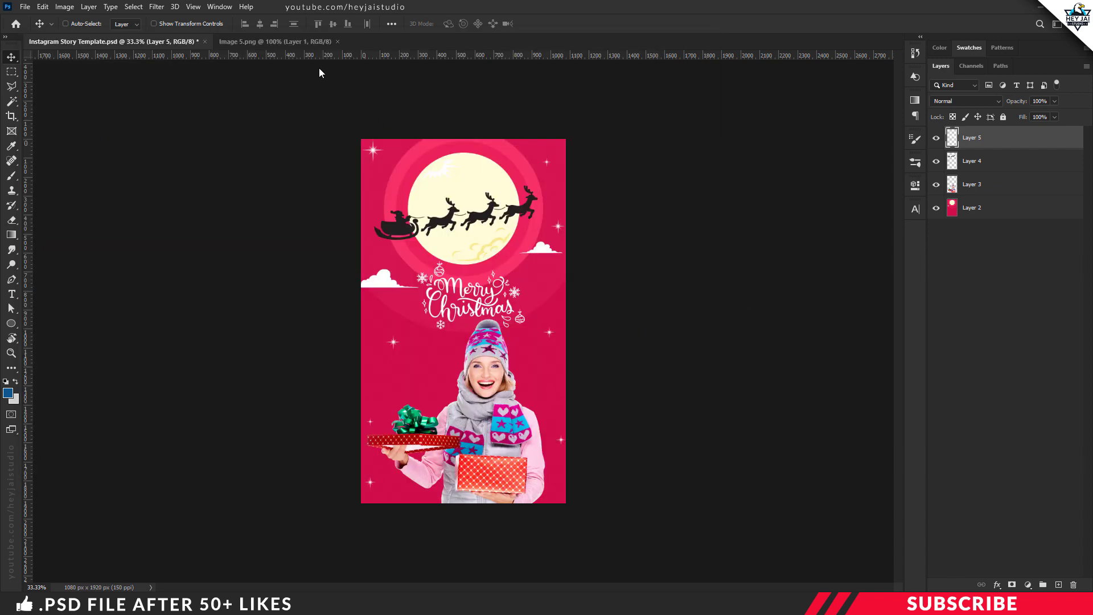
- Place the snow dots from Image 5 over the story canvas and align them to it
drag(268, 41, 503, 252)
drag(493, 291, 528, 288)
key(ctrl+t)
key(Return)
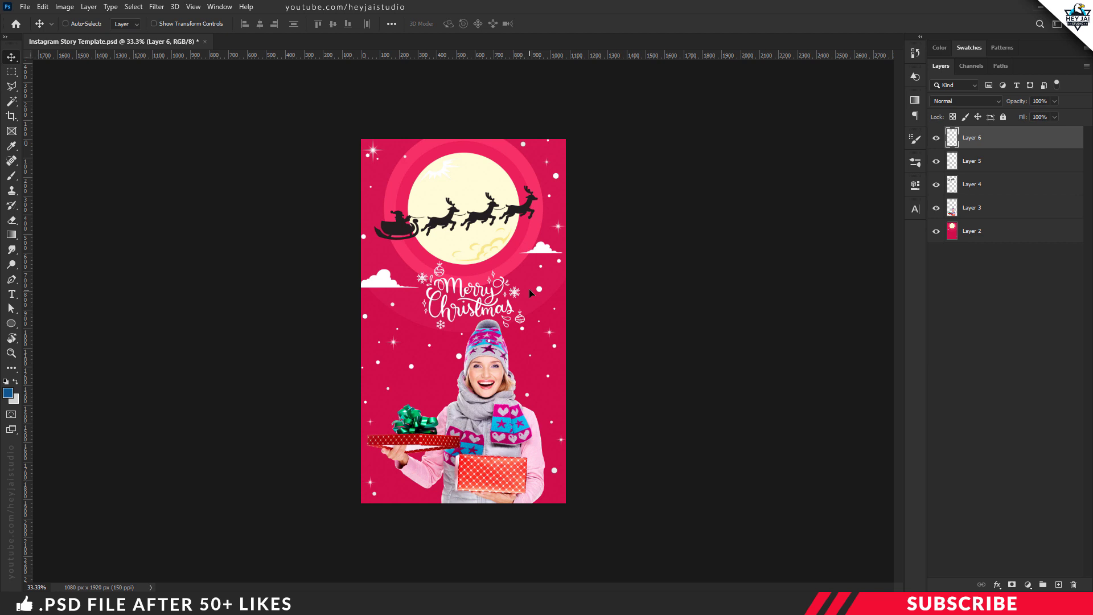
- Rename the sleigh layer to Santa and the woman layer to Model
click(982, 235)
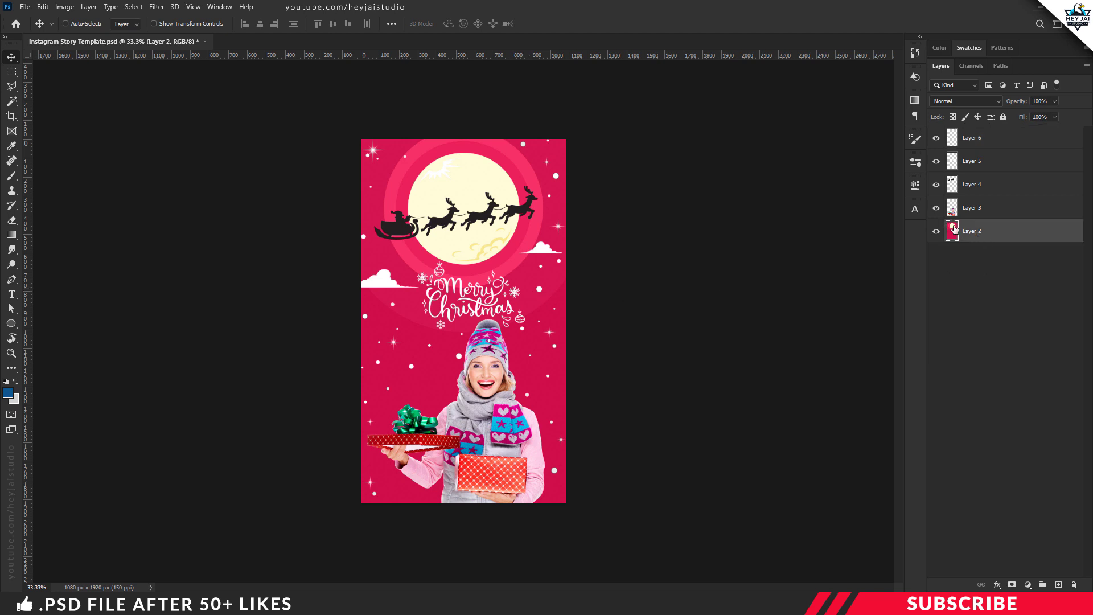
click(972, 185)
double_click(972, 185)
text(Santa)
key(Tab)
text(Model)
key(Return)
- Rename the lettering layer to Font and the snow layer to Snow
click(950, 163)
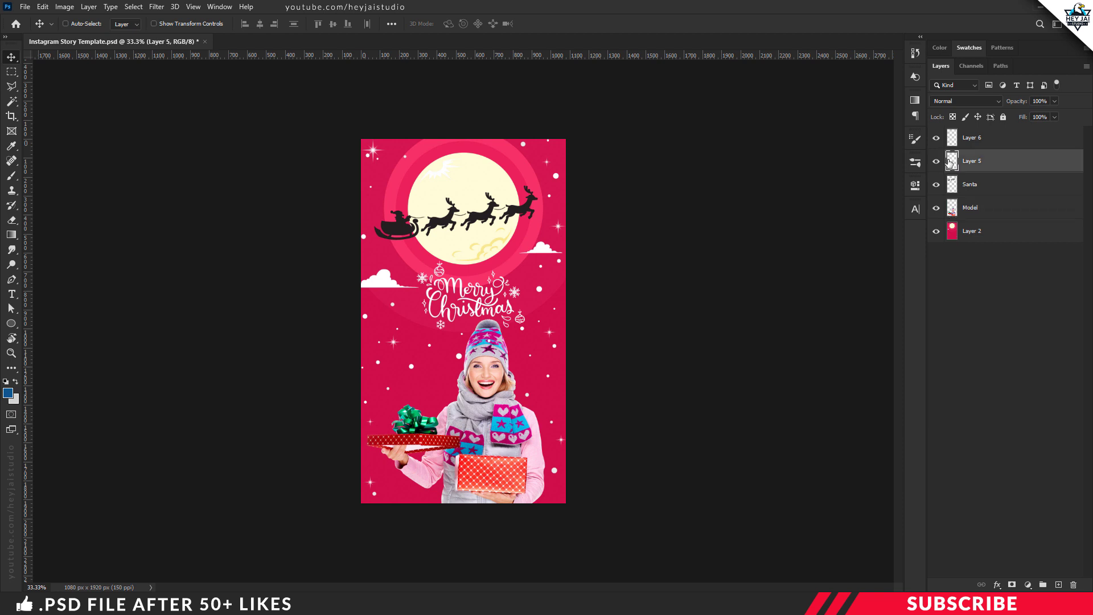
double_click(972, 161)
text(Font)
click(941, 140)
double_click(972, 138)
text(Snow)
key(Return)
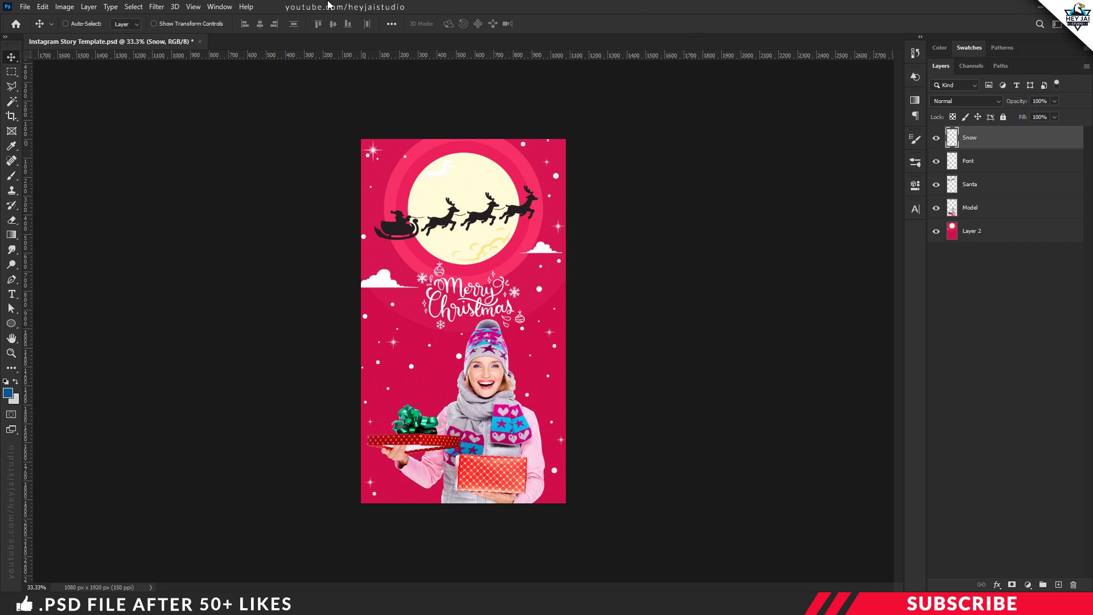
click(214, 9)
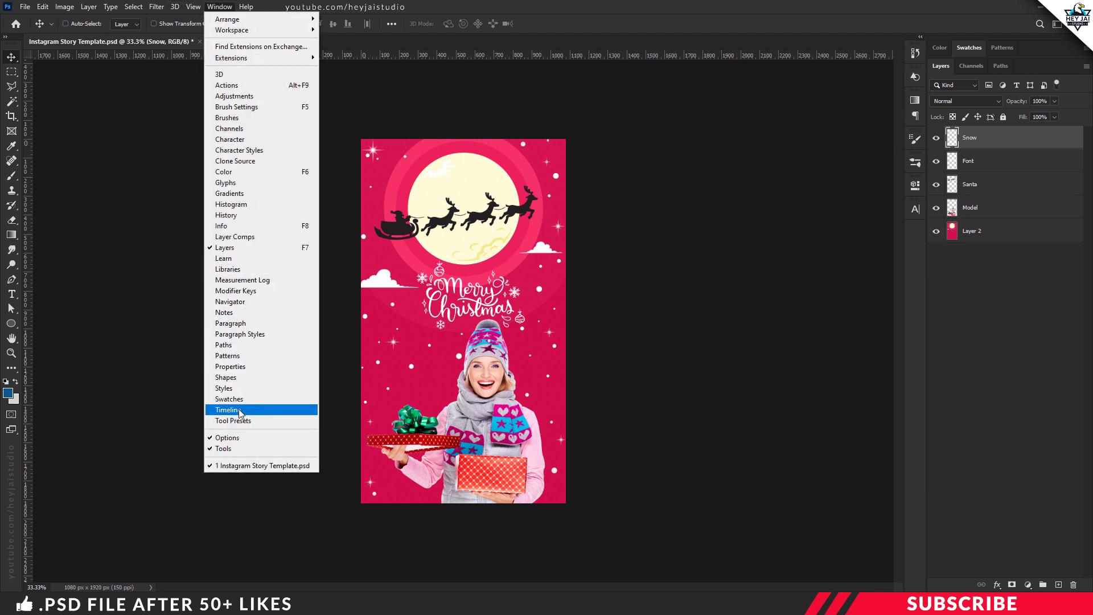
- Create a video timeline, zooming the canvas to 25% and the timeline out to show all tracks
click(263, 411)
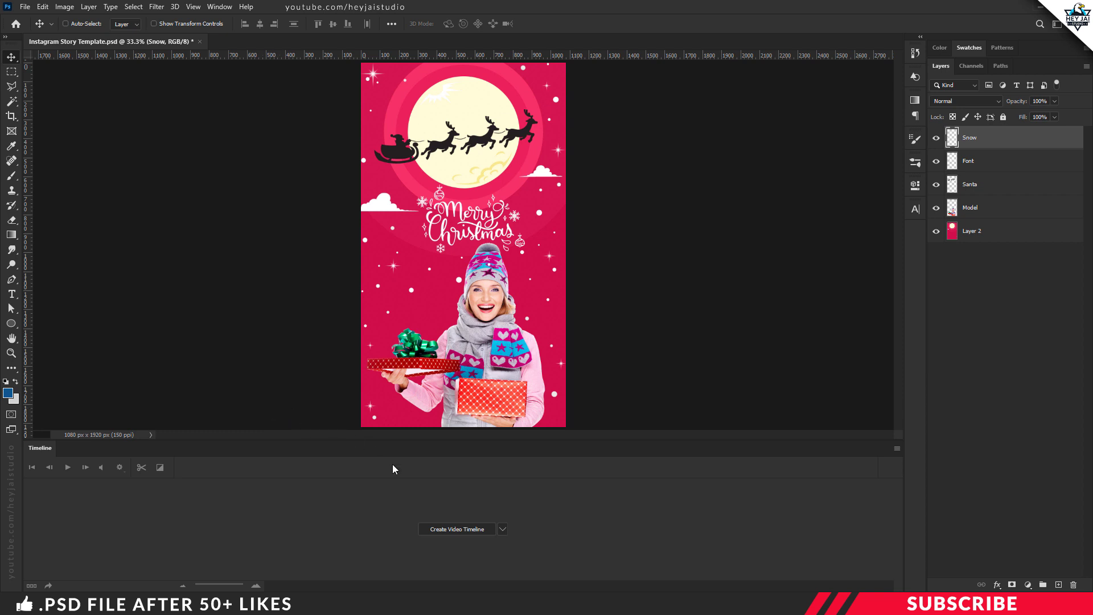
click(459, 530)
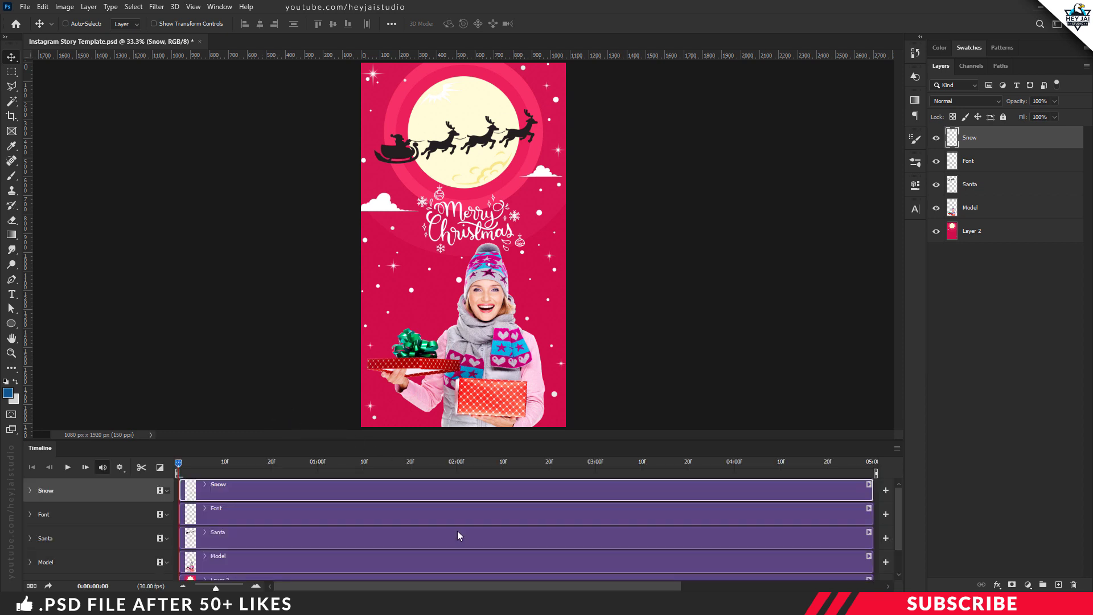
key(ctrl+minus)
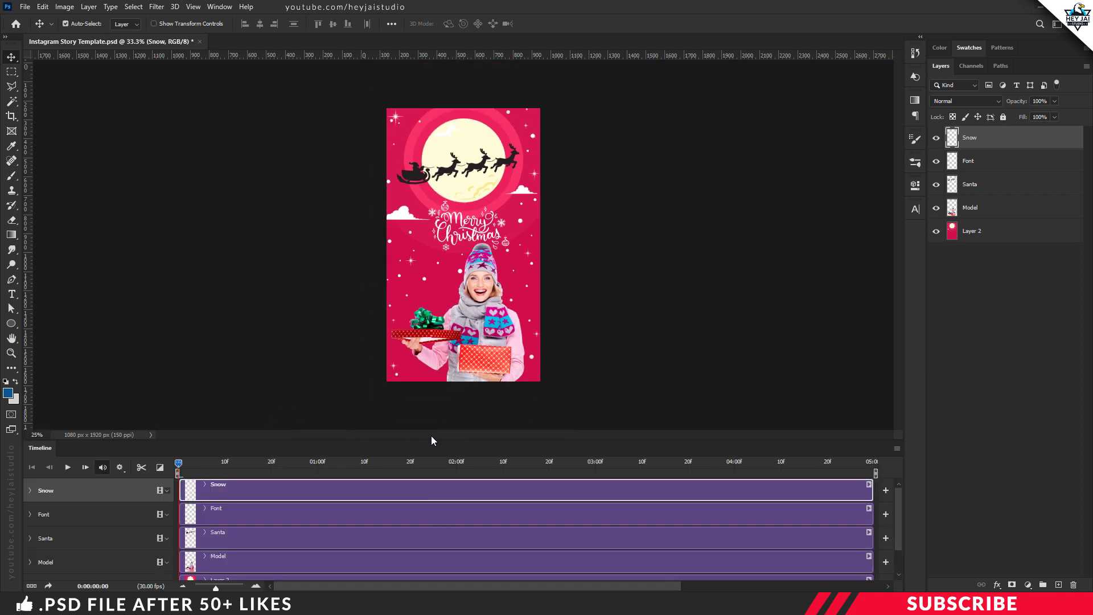
drag(450, 440, 454, 397)
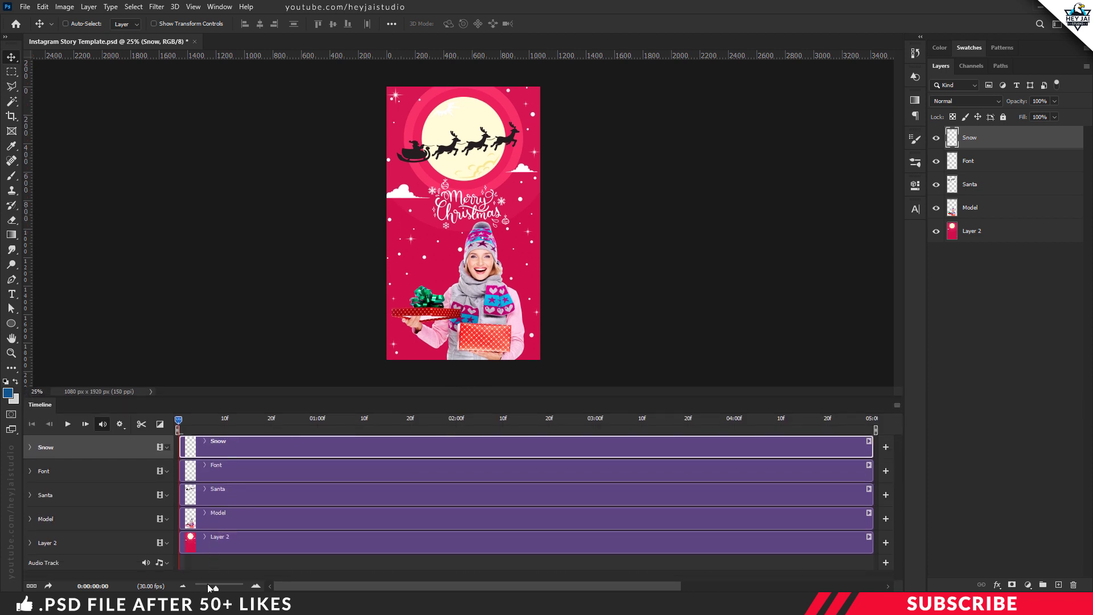
click(183, 586)
click(183, 586)
click(182, 586)
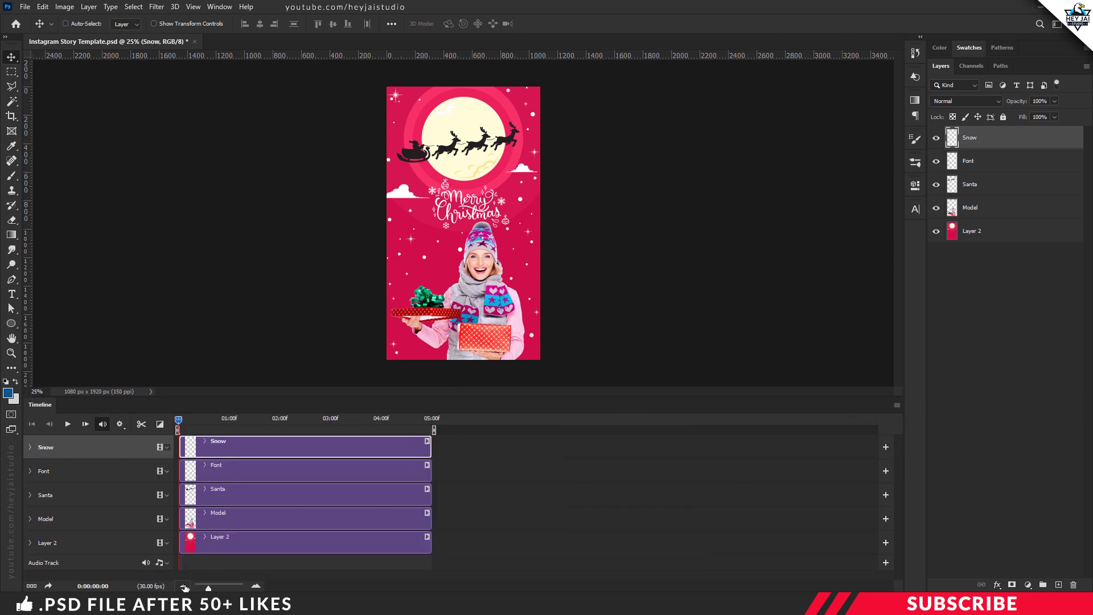
click(183, 586)
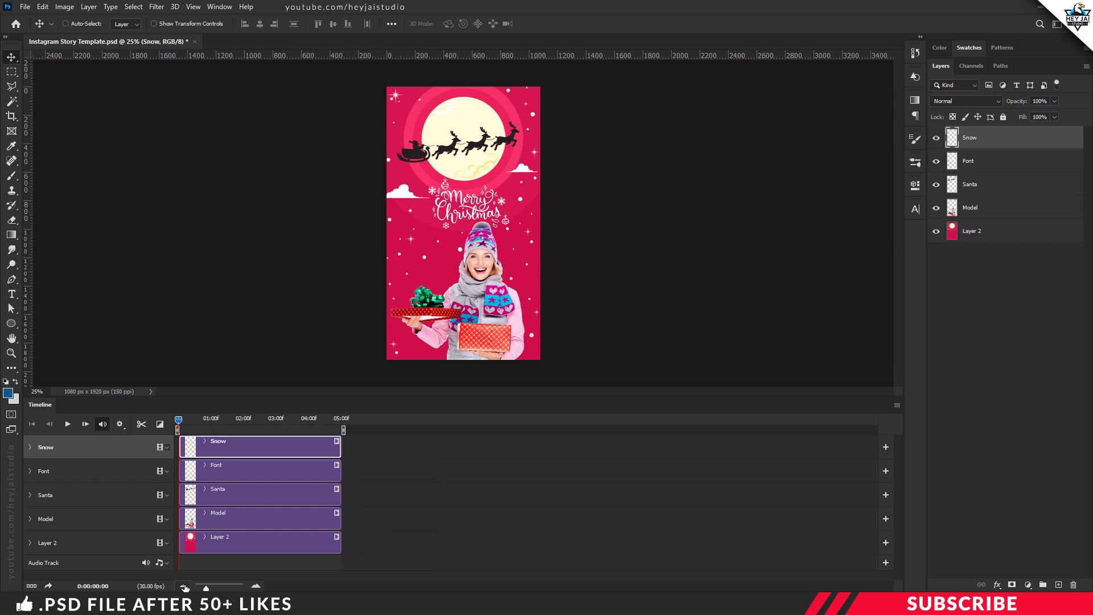
click(239, 542)
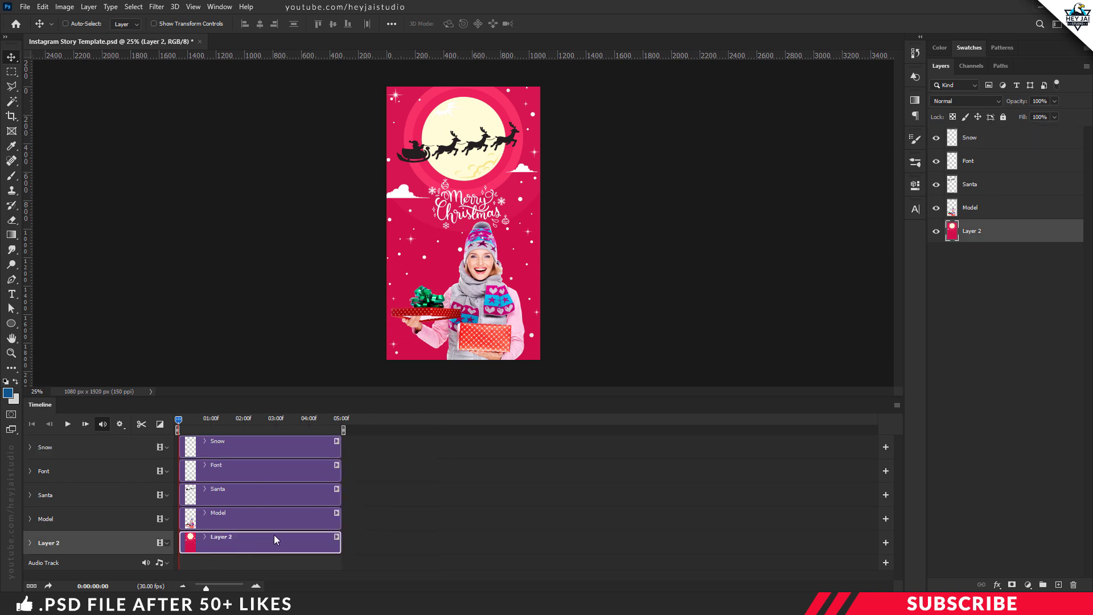
- Make the Layer 2, Model, Santa, Font and Snow clips all end at 10:00f
drag(341, 545, 595, 551)
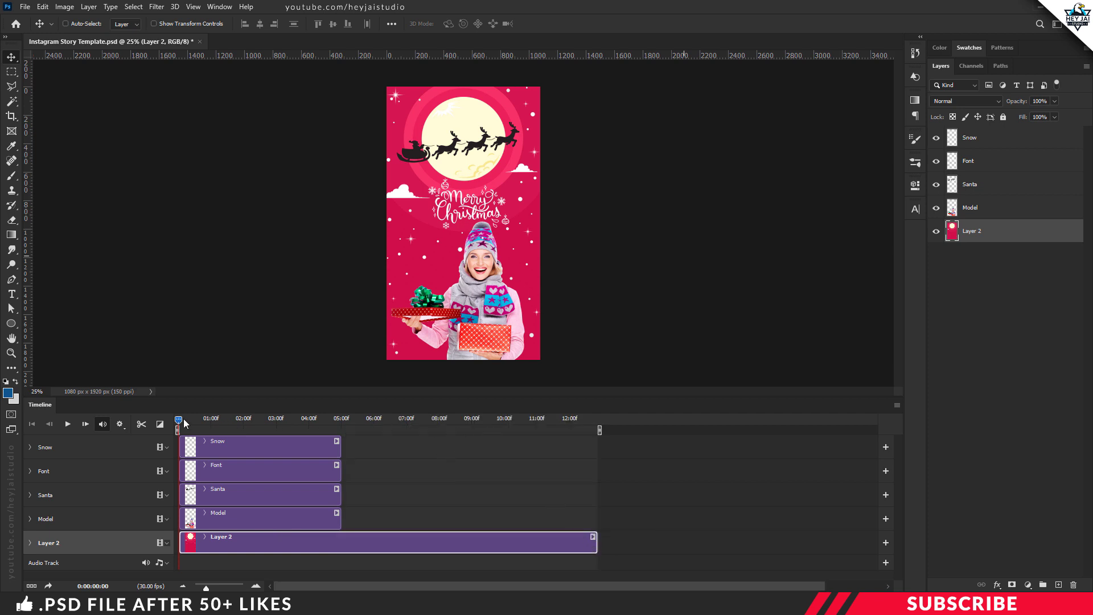
drag(194, 425, 360, 424)
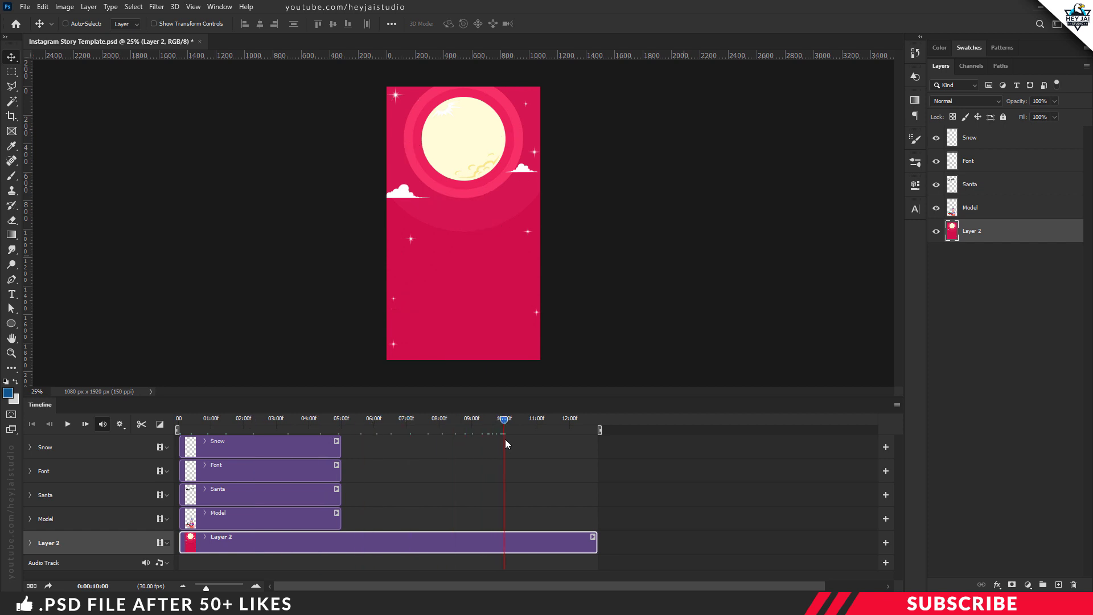
click(504, 439)
drag(594, 540, 504, 545)
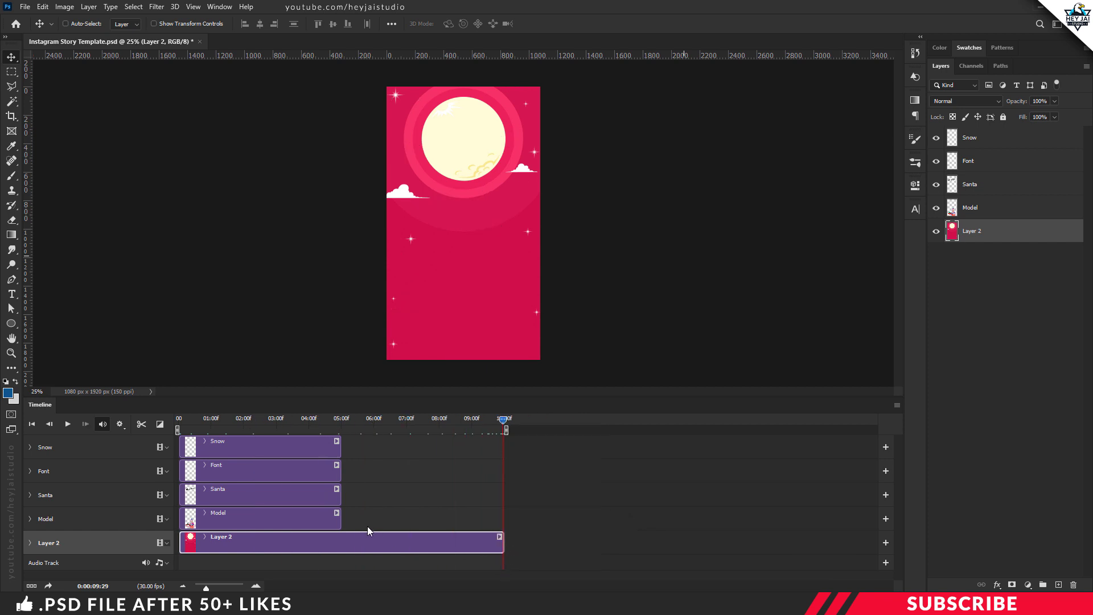
drag(337, 520, 504, 520)
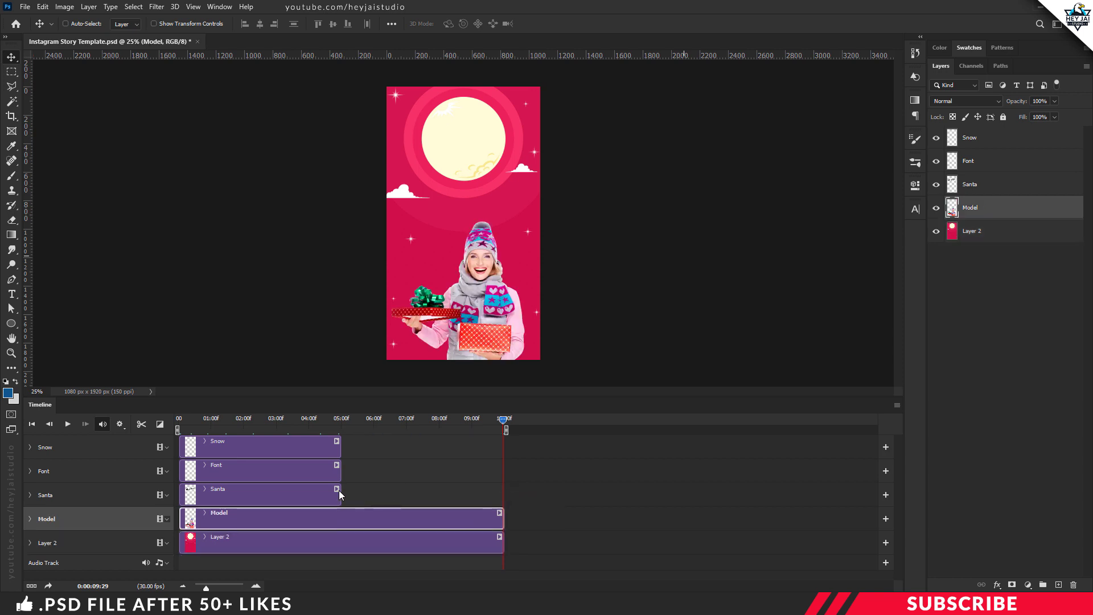
drag(345, 493, 504, 493)
drag(340, 468, 503, 470)
drag(350, 449, 504, 449)
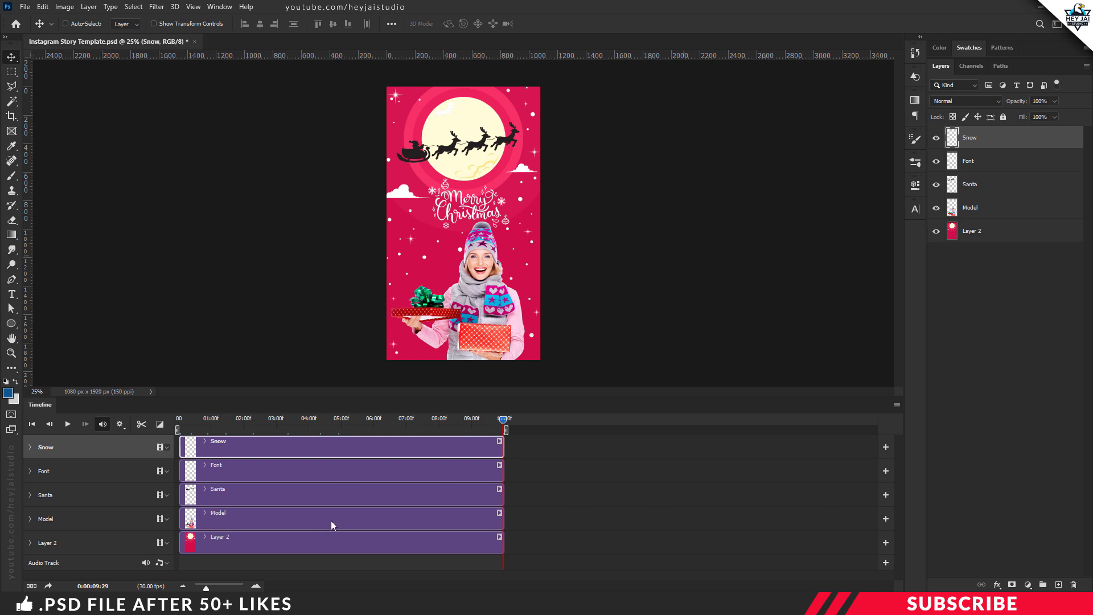
click(255, 587)
- Move the sleigh just off the left edge and start the Santa clip at 01:00f
click(209, 587)
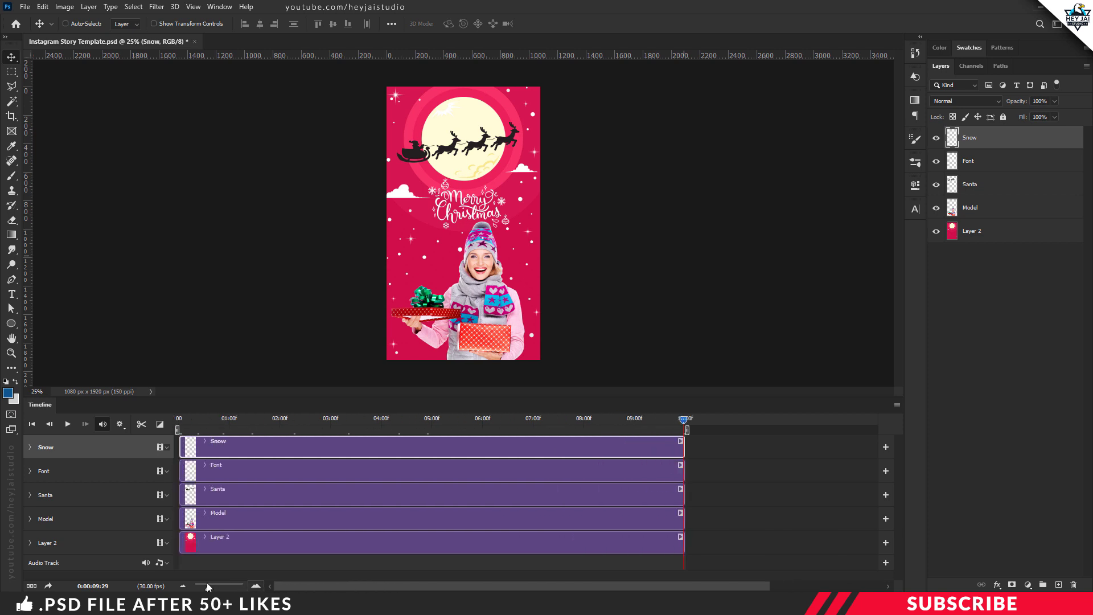
click(237, 498)
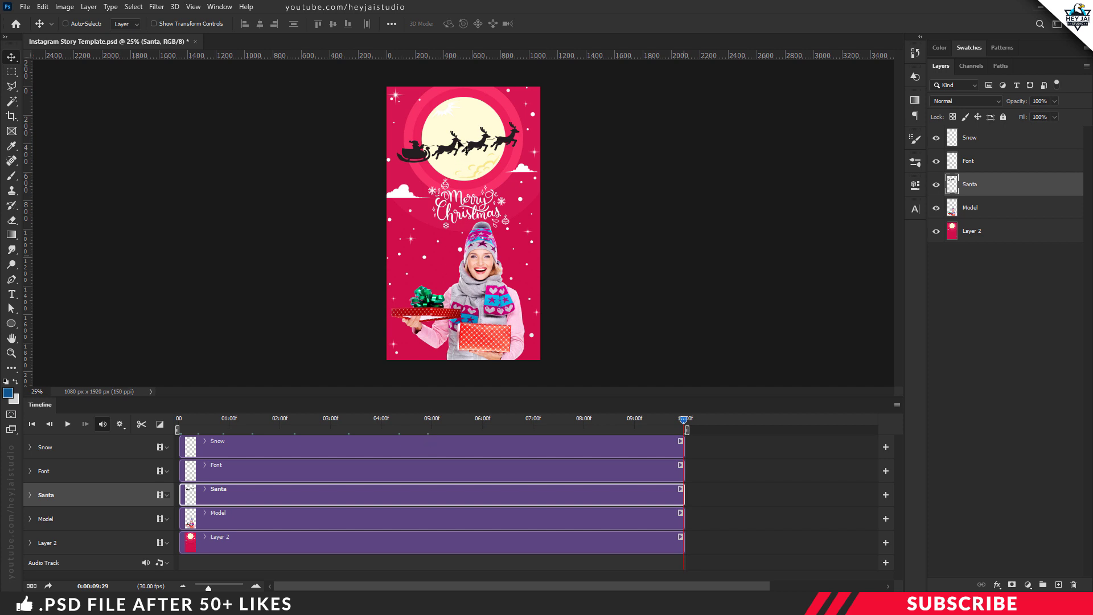
drag(459, 150, 333, 176)
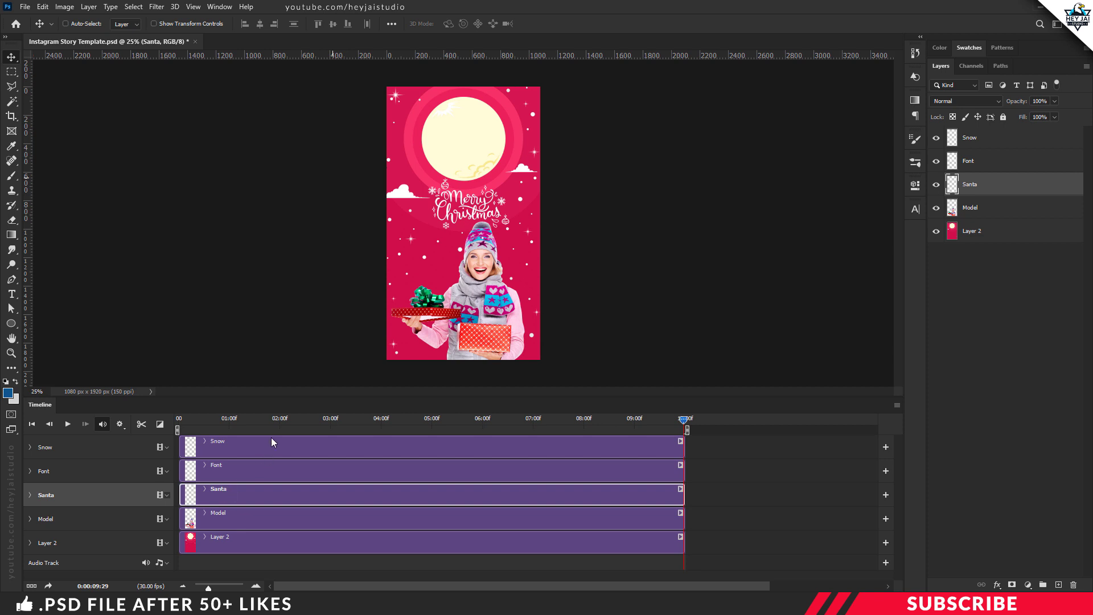
mouse_move(230, 421)
mouse_down()
mouse_move(242, 422)
mouse_move(232, 422)
mouse_up()
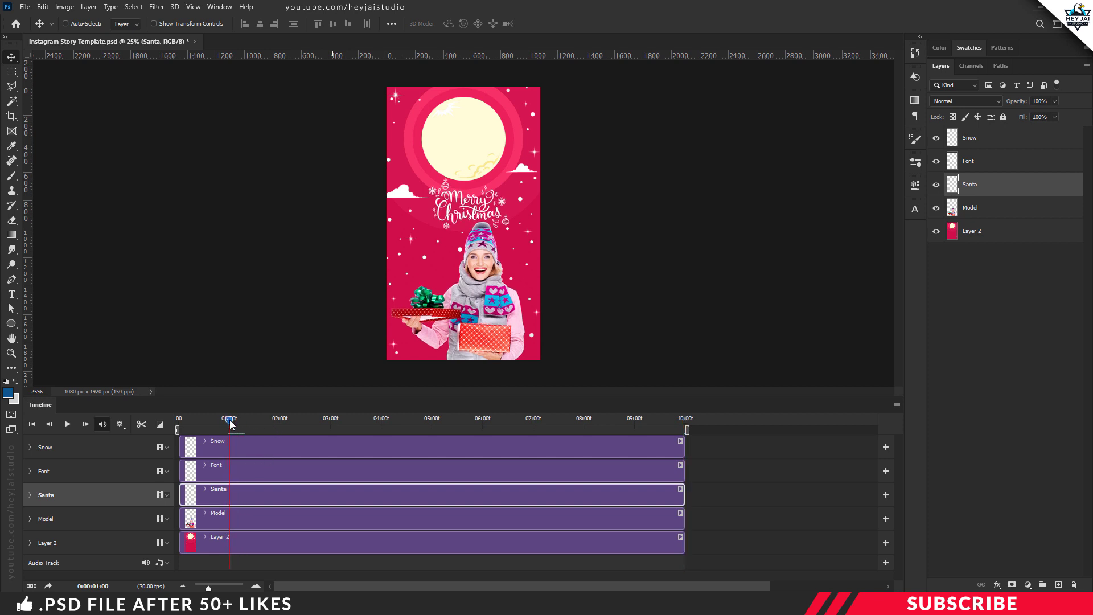
drag(180, 493, 241, 490)
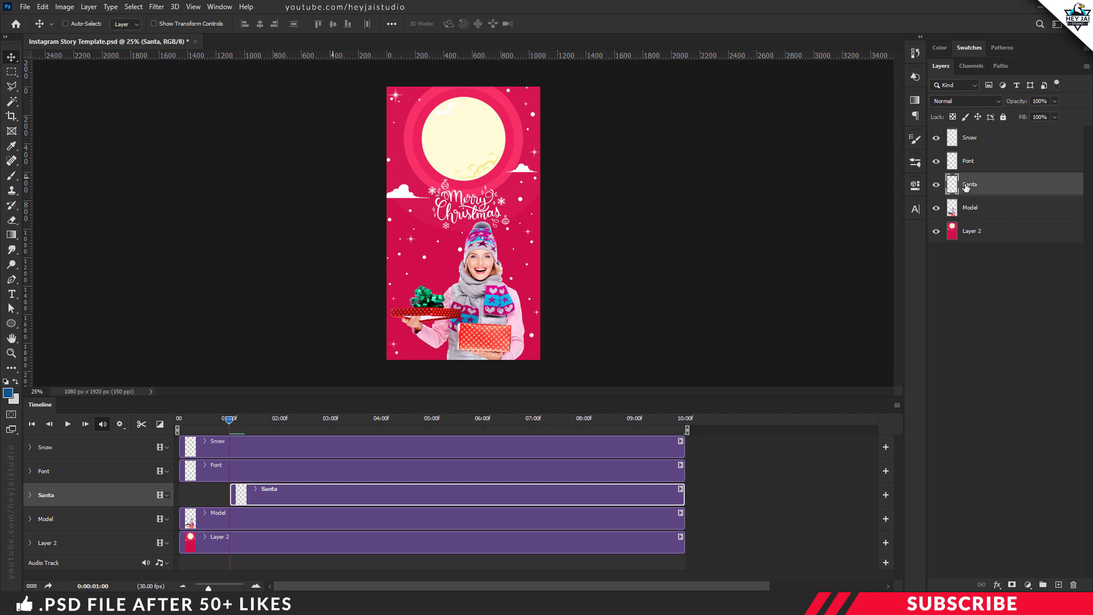
- Convert the Santa layer to a smart object and set a Transform keyframe at one second
right_click(987, 187)
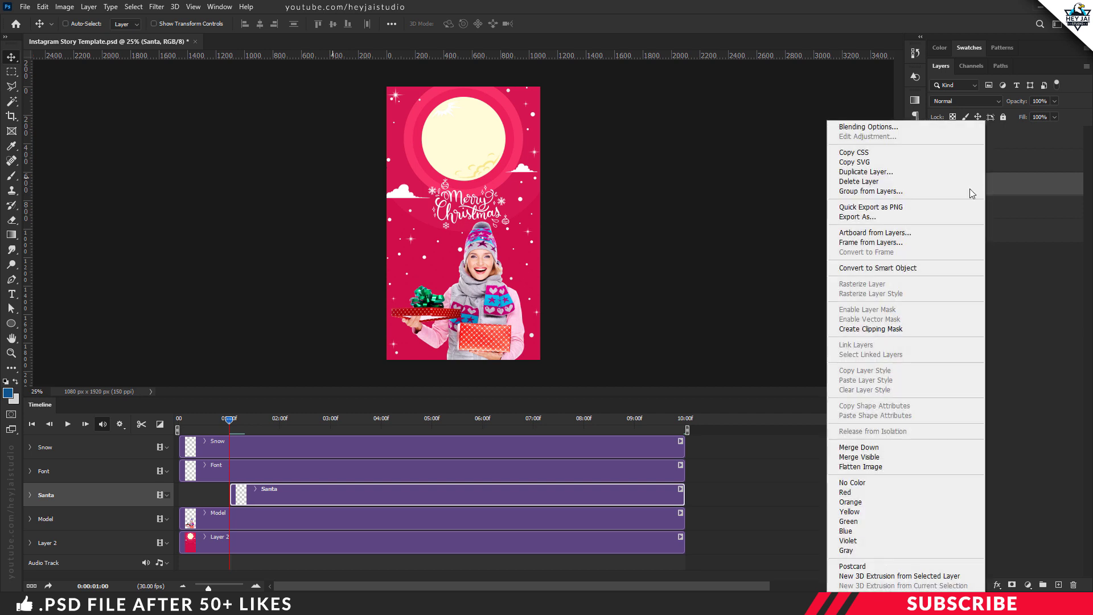
click(886, 267)
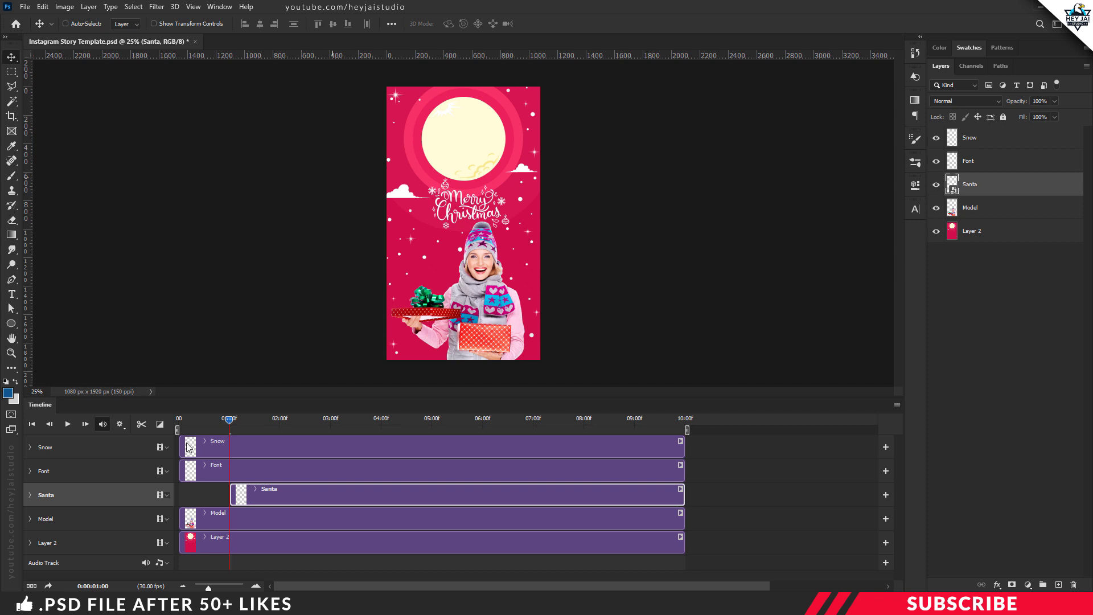
click(31, 495)
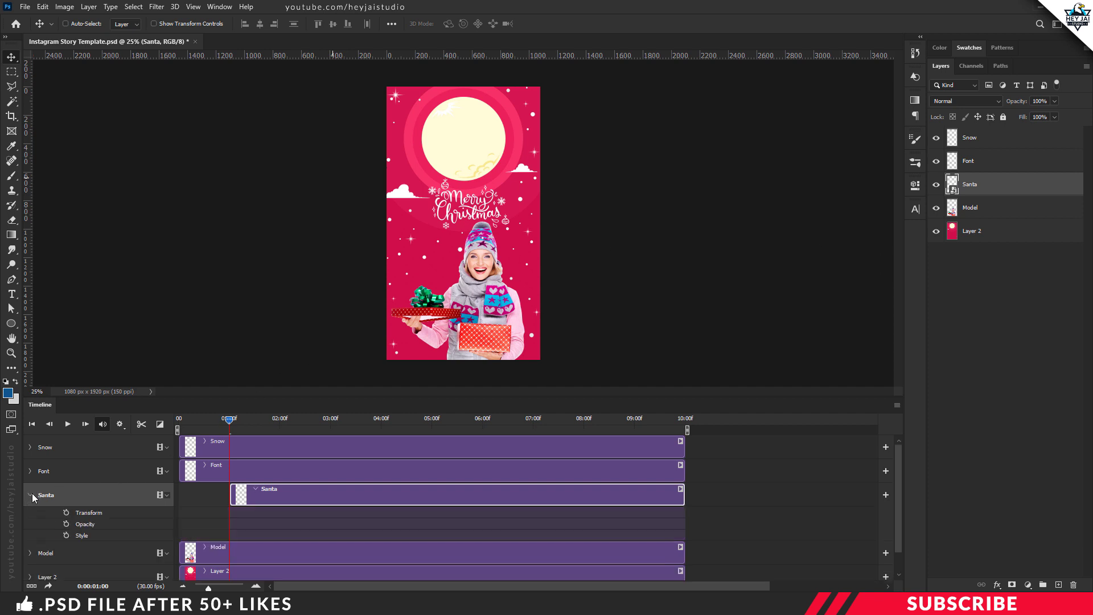
click(66, 513)
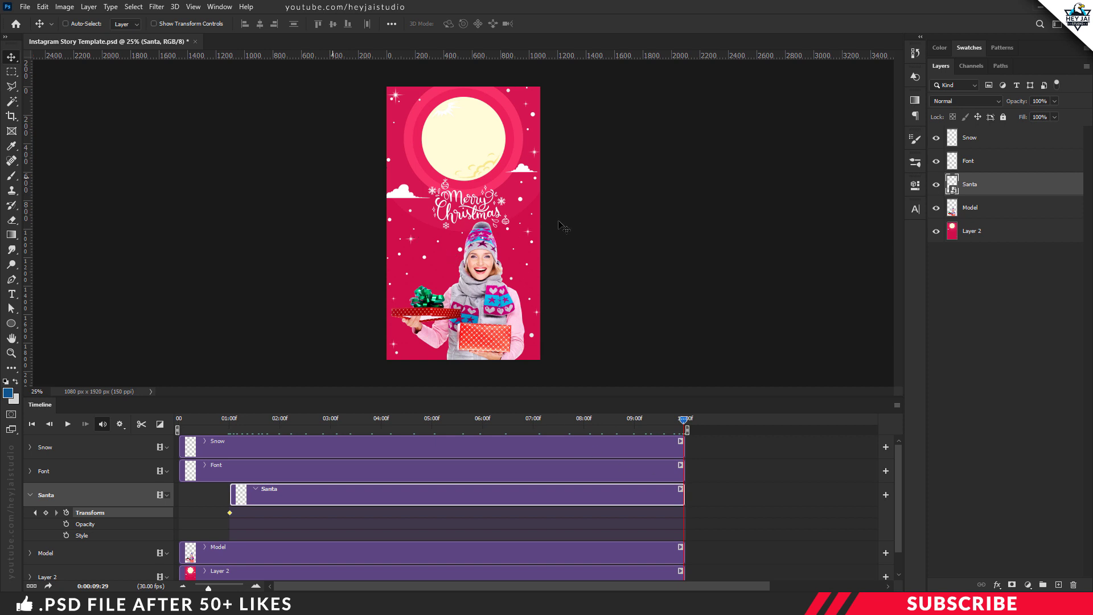
- Move the sleigh past the right edge as the end keyframe, then play the animation from the start
key(ctrl+t)
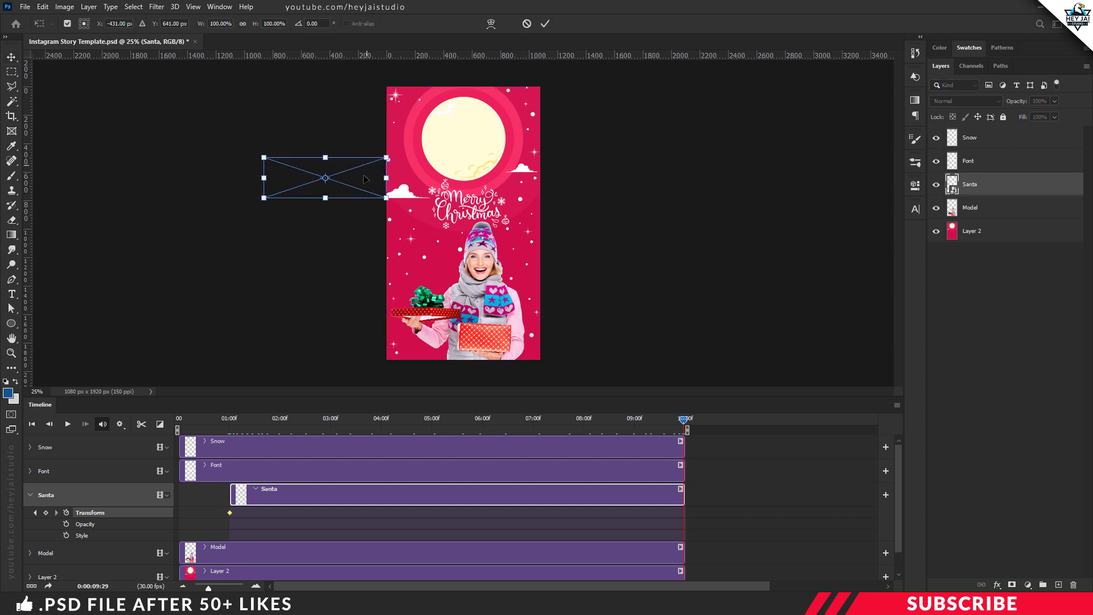
drag(357, 186, 649, 117)
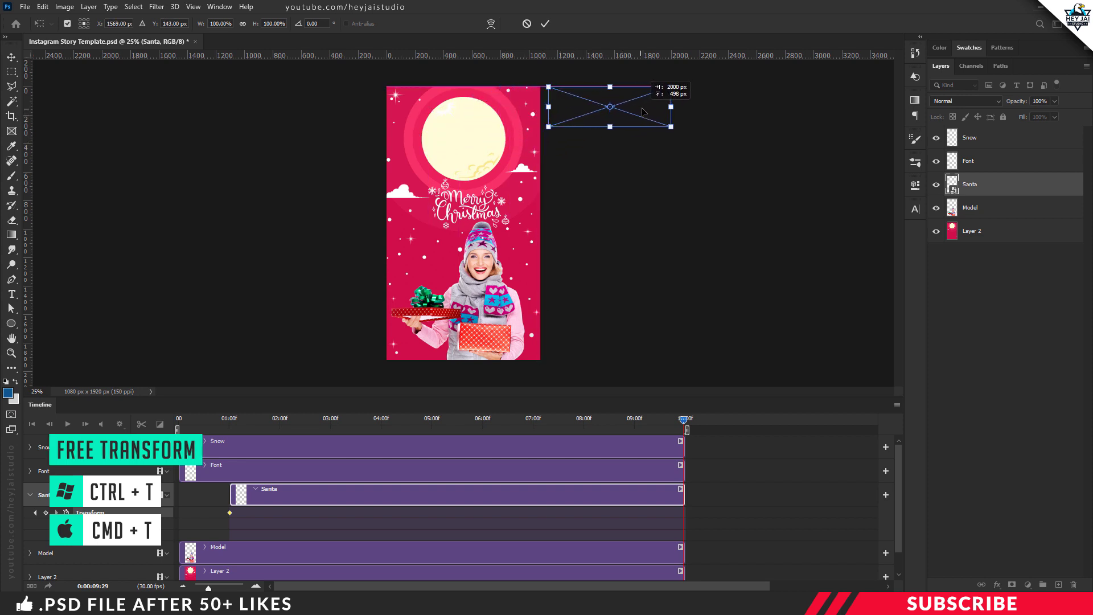
key(Return)
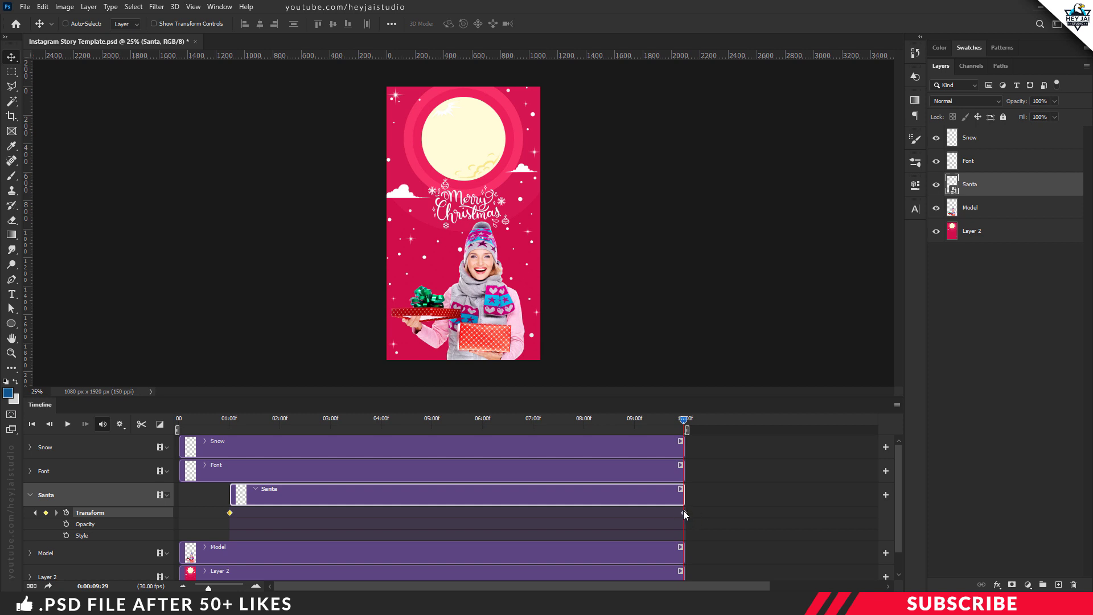
drag(684, 421, 170, 421)
click(69, 425)
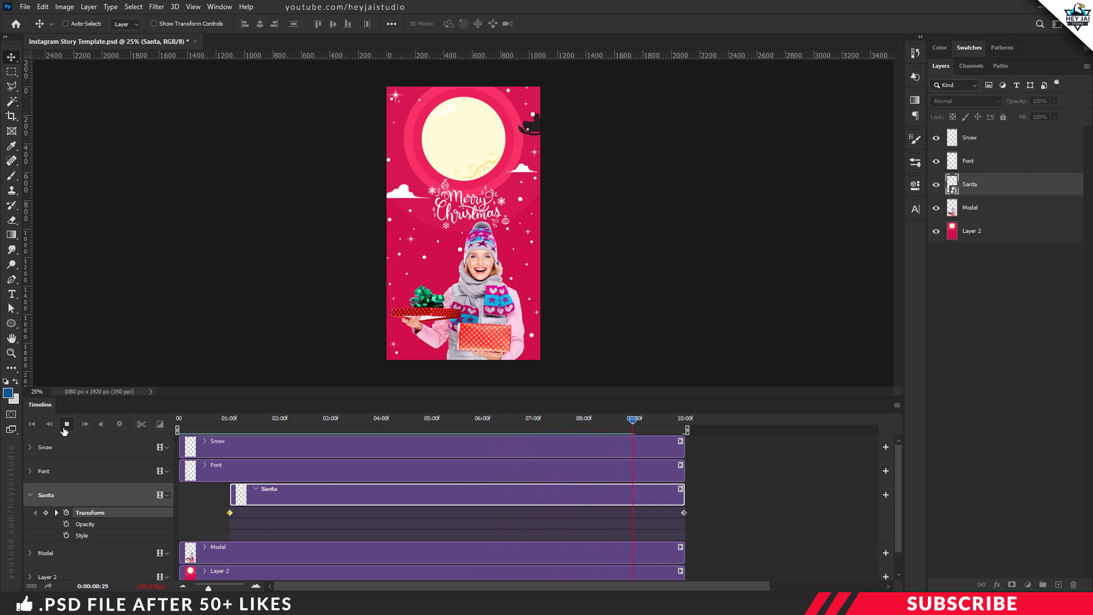
- Stop the preview and trim the Font clip so it starts at 03:01
click(66, 425)
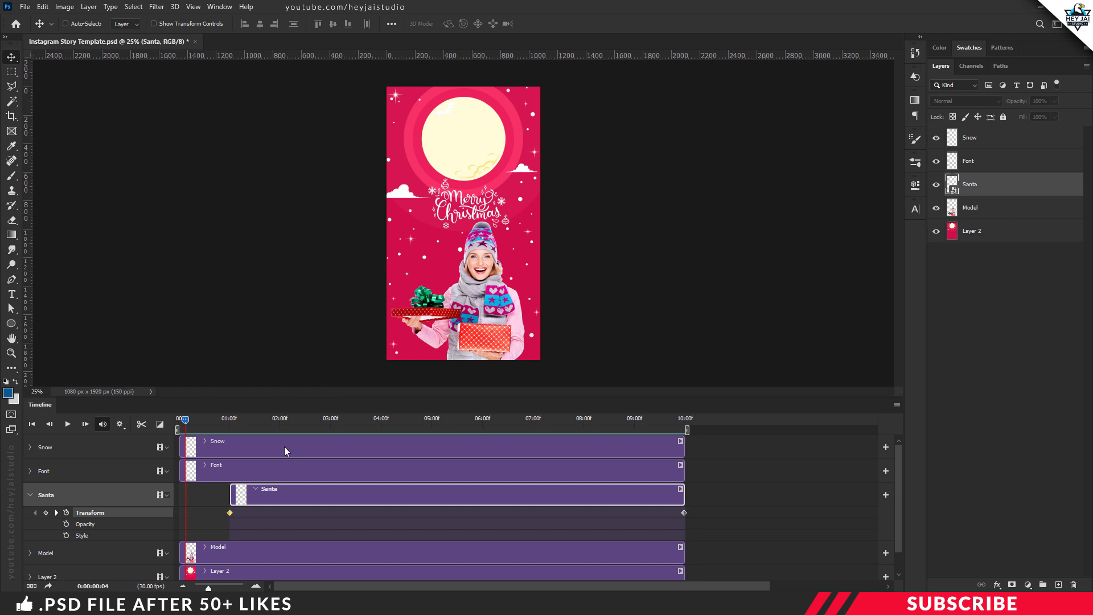
click(288, 470)
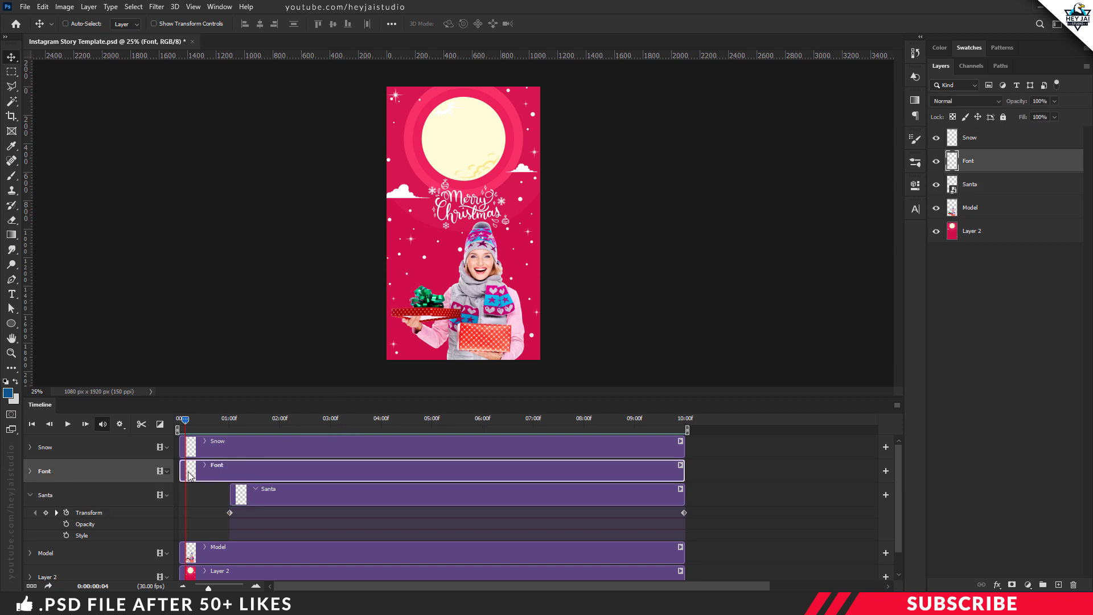
drag(187, 418, 357, 429)
drag(181, 471, 357, 471)
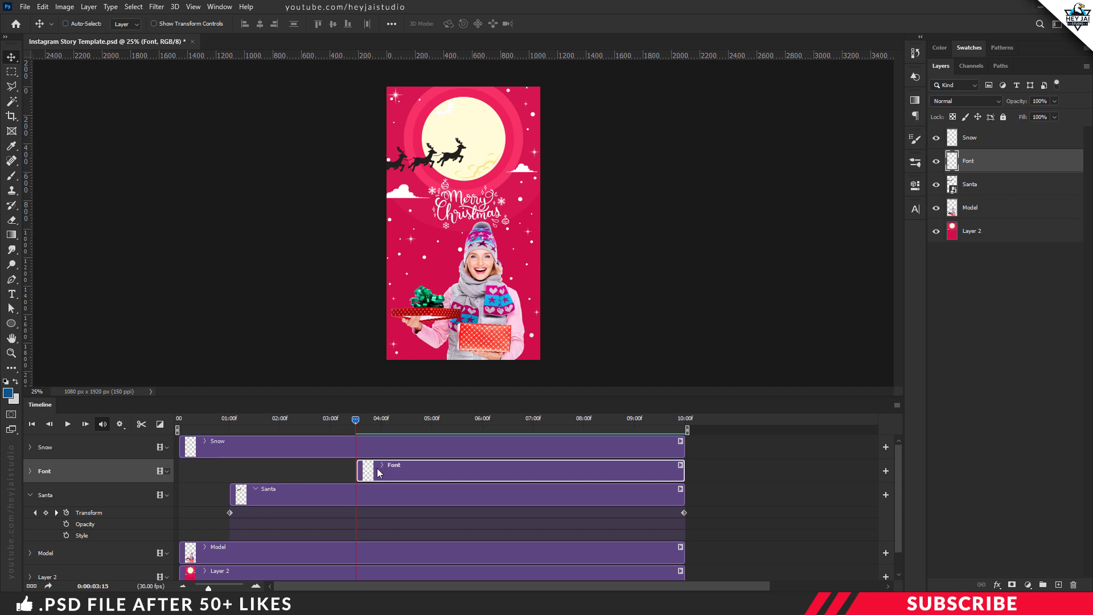
- Add a Fade transition to the Font clip's start and preview Merry Christmas fading in
click(162, 424)
drag(179, 324, 385, 476)
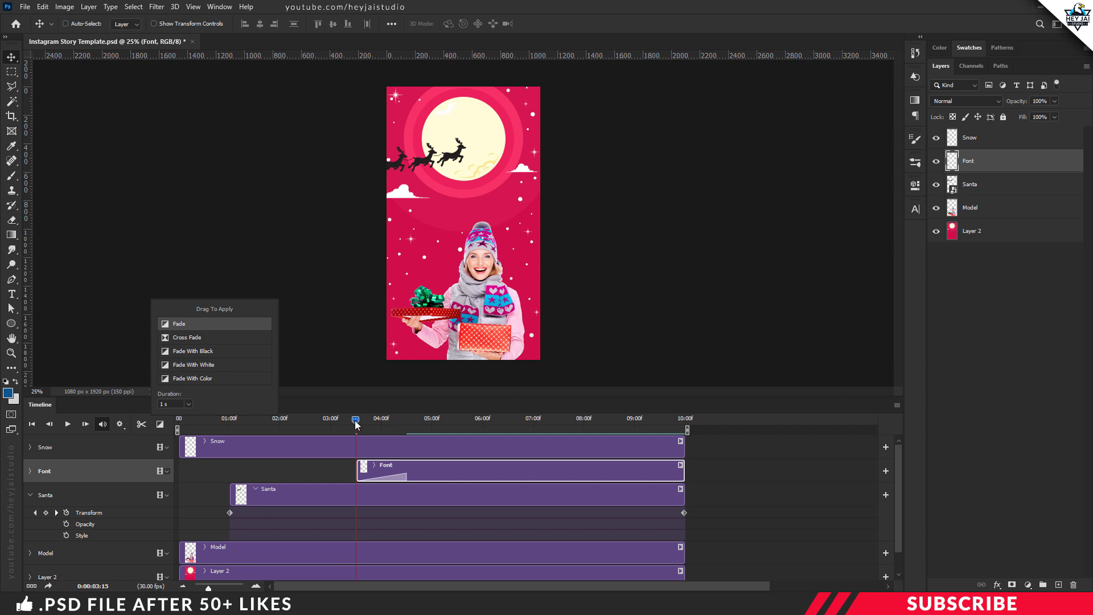
drag(354, 422, 424, 428)
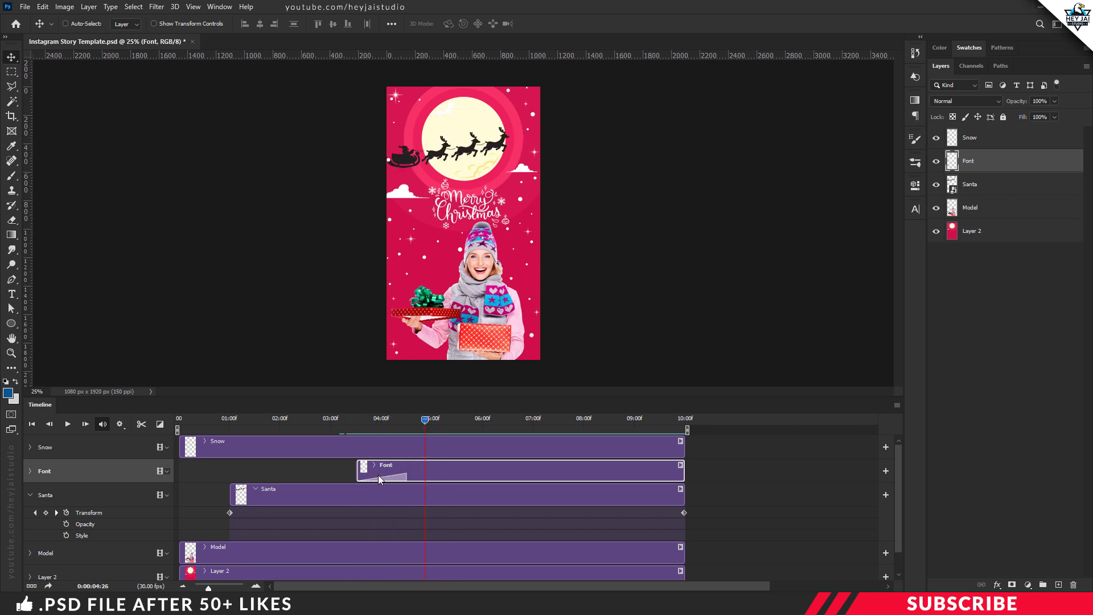
click(338, 450)
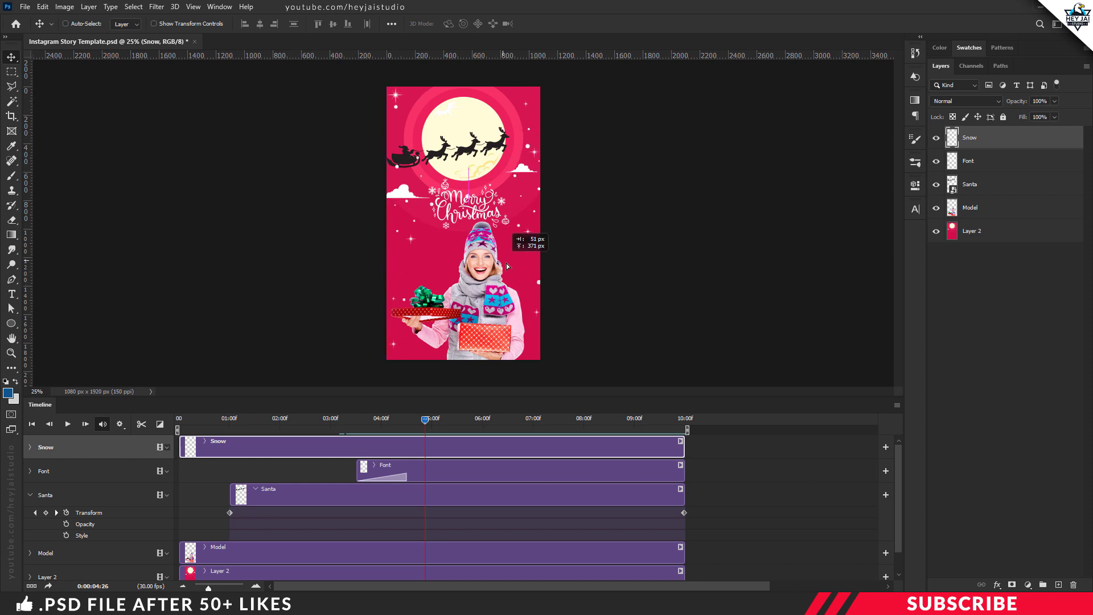
- Nudge the Snow layer up on the canvas, zoom out, and rewind the timeline to 0
key(ctrl)
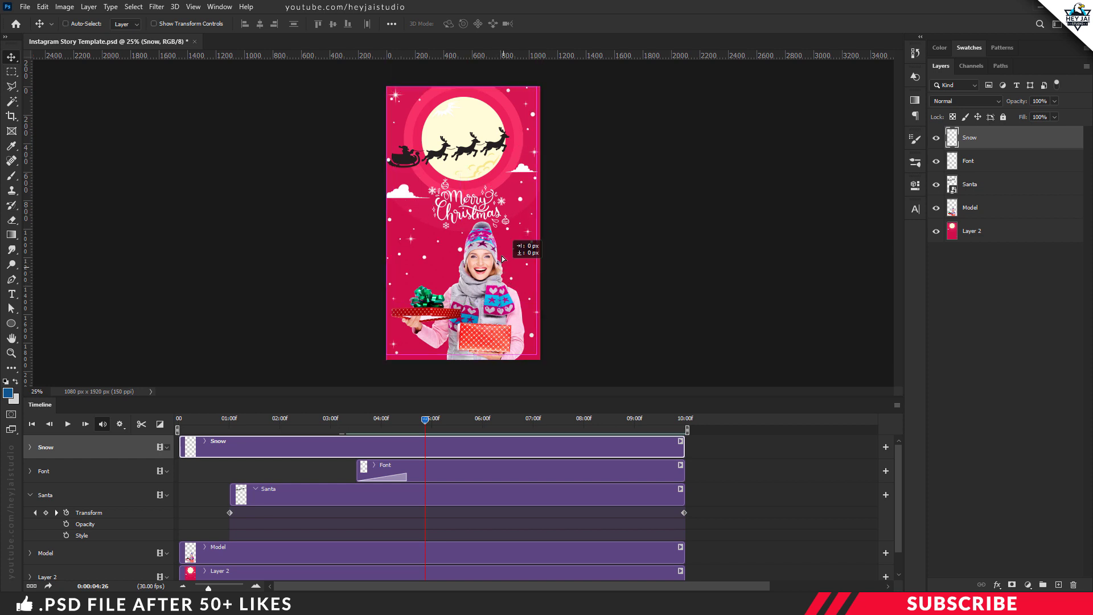
mouse_move(508, 76)
mouse_down()
mouse_move(497, 86)
mouse_move(496, 61)
mouse_up()
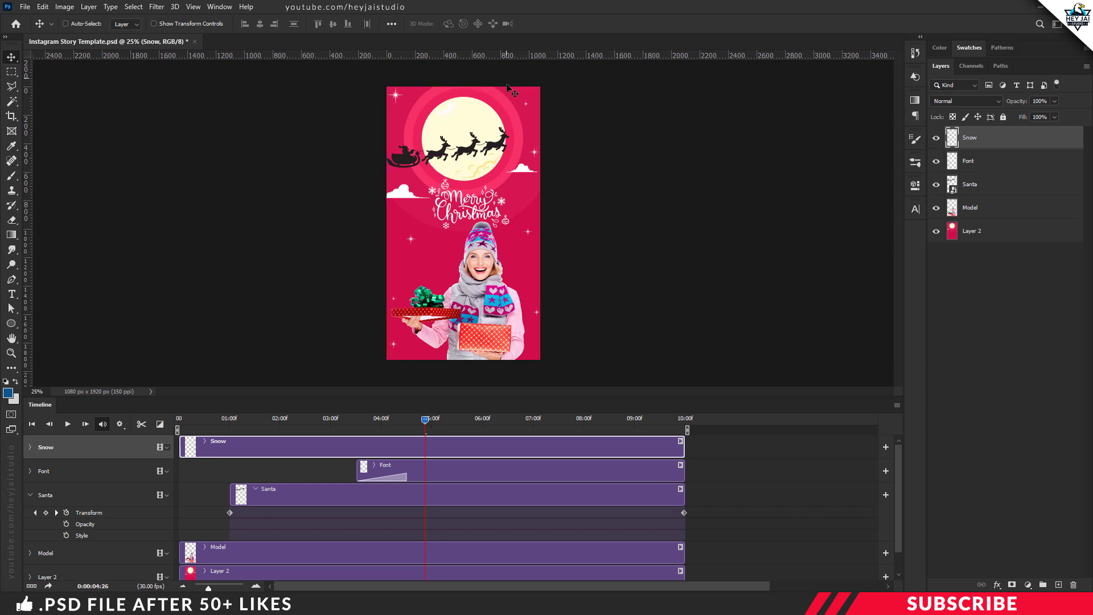
key(ctrl)
key(ctrl+minus)
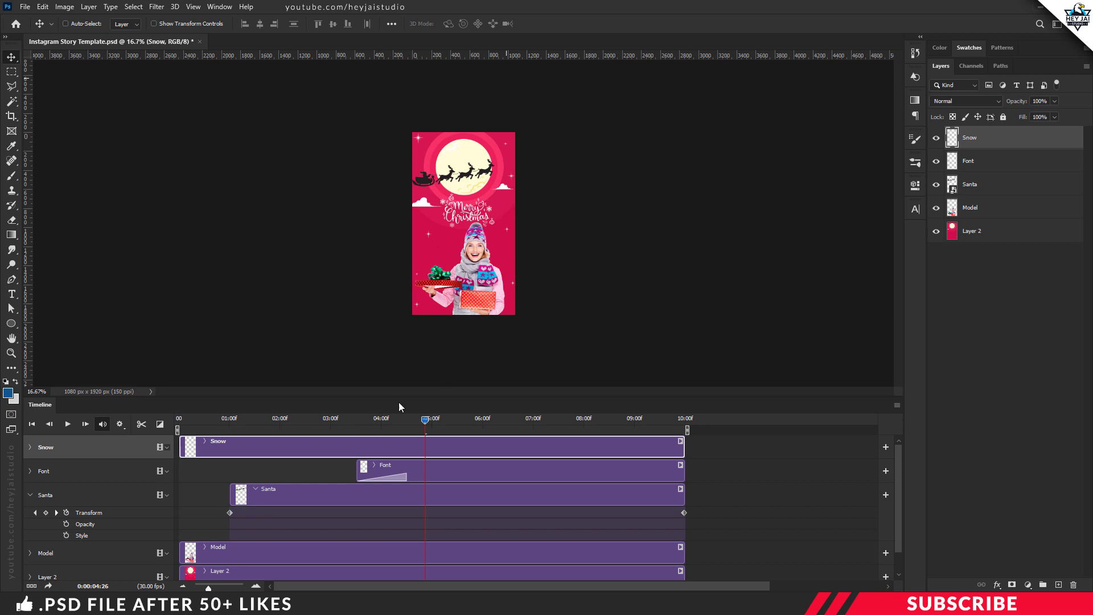
drag(425, 421, 170, 443)
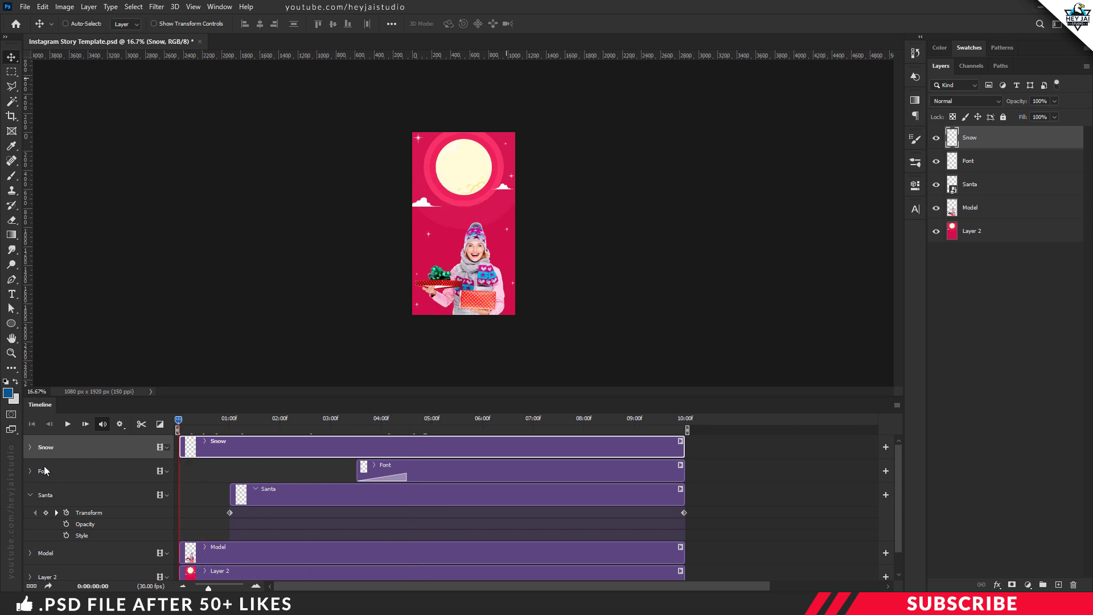
- Convert the Snow layer to a smart object and enable its Transform stopwatch
click(31, 494)
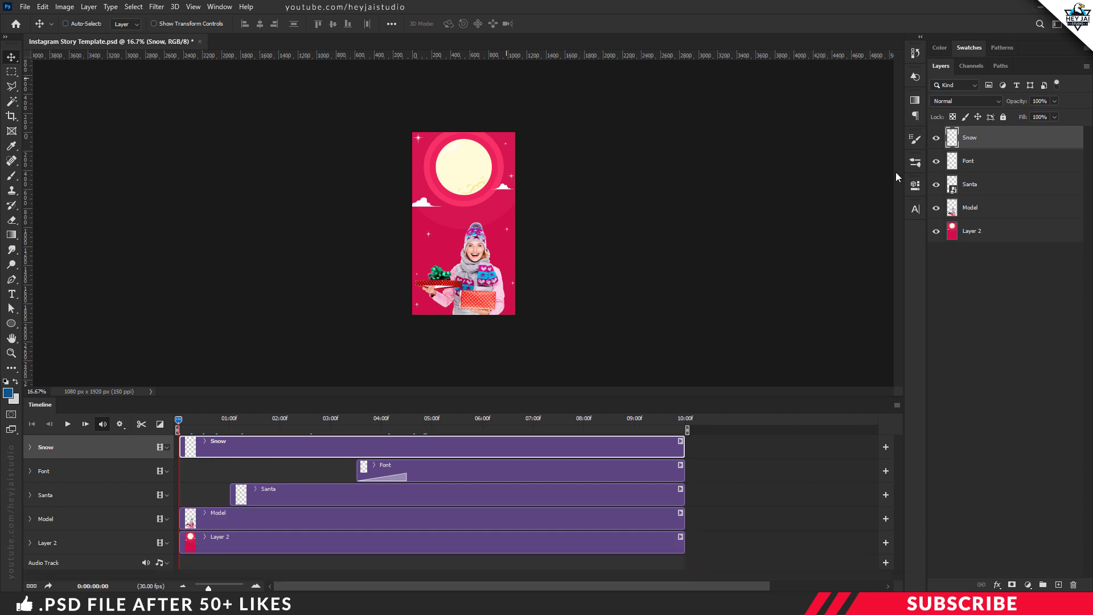
right_click(983, 141)
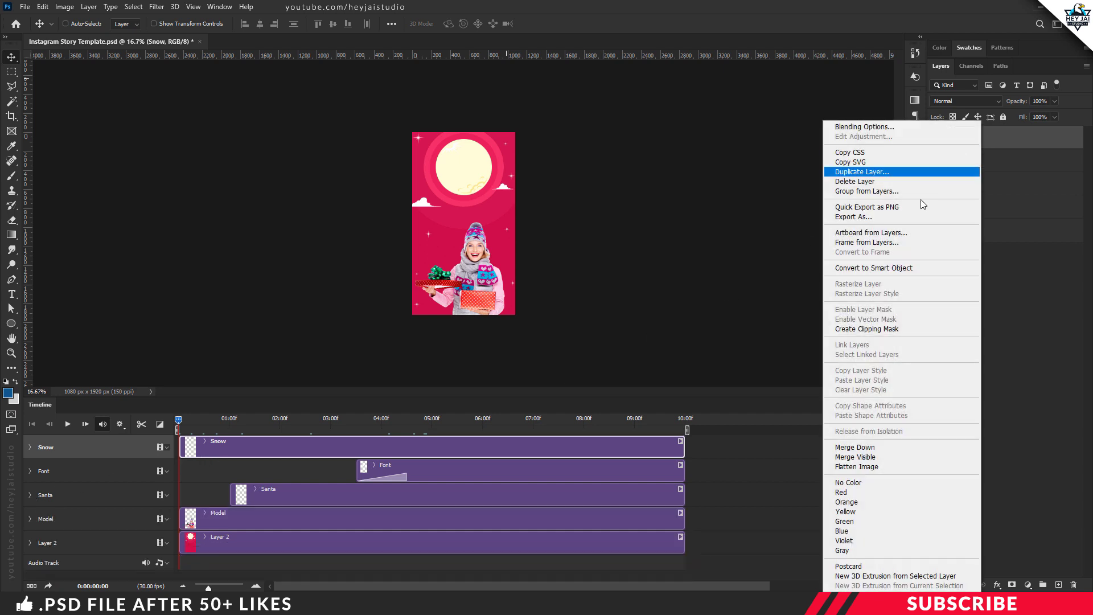
click(857, 270)
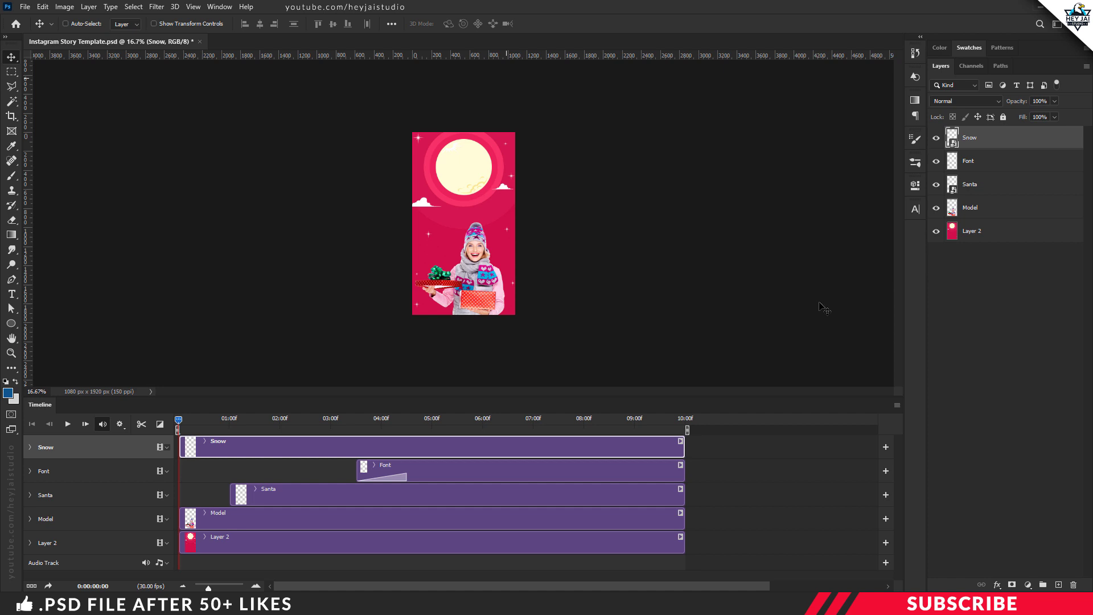
click(29, 448)
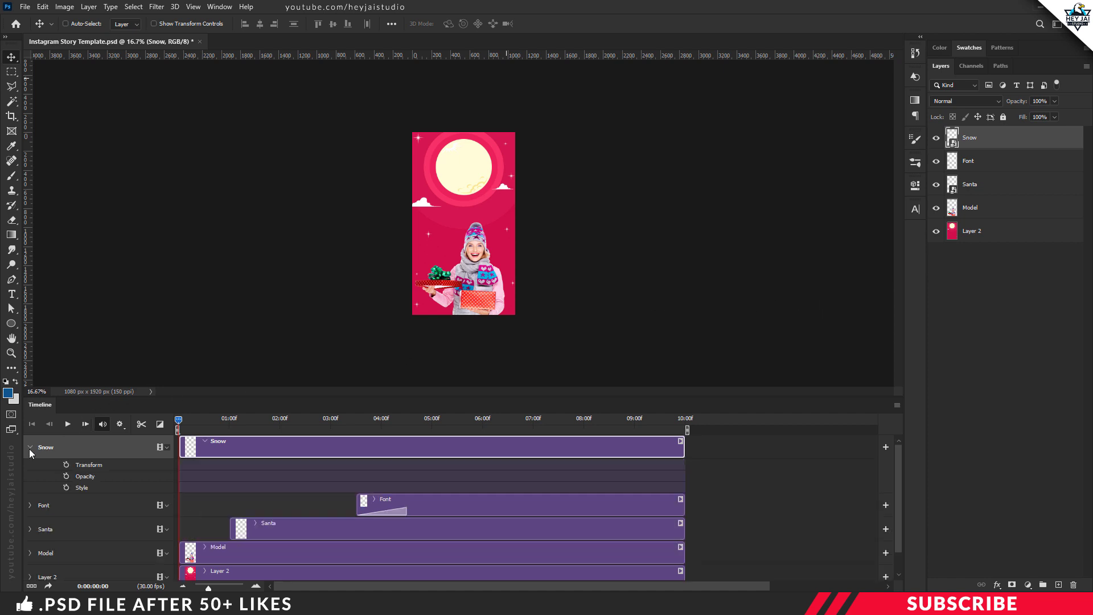
click(66, 465)
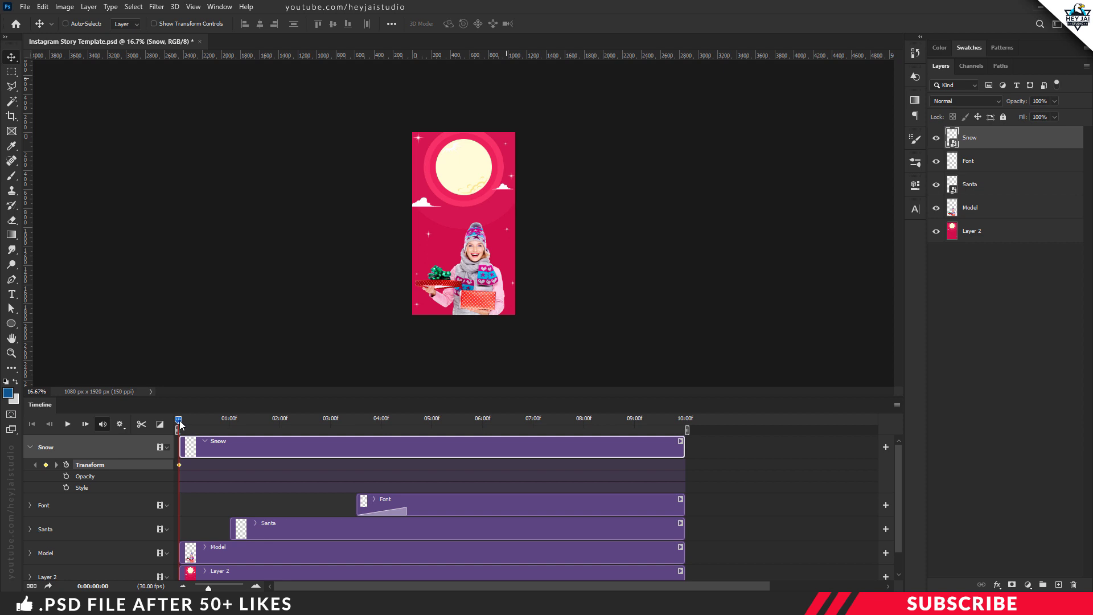
- At the last frame, move the snow down 1654 px to record the end keyframe
drag(179, 420, 710, 461)
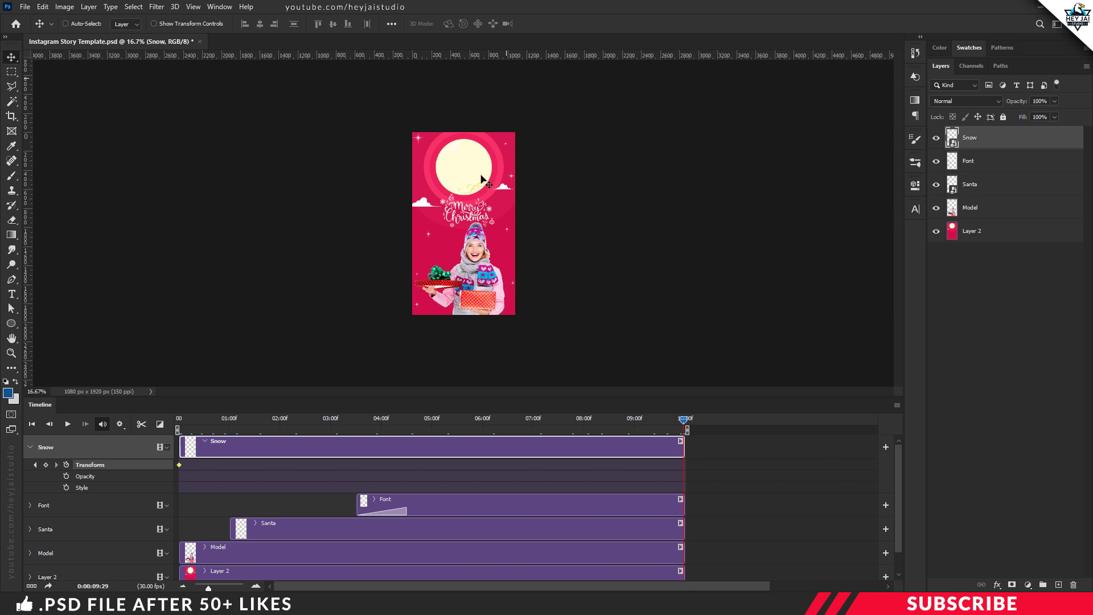
key(ctrl+t)
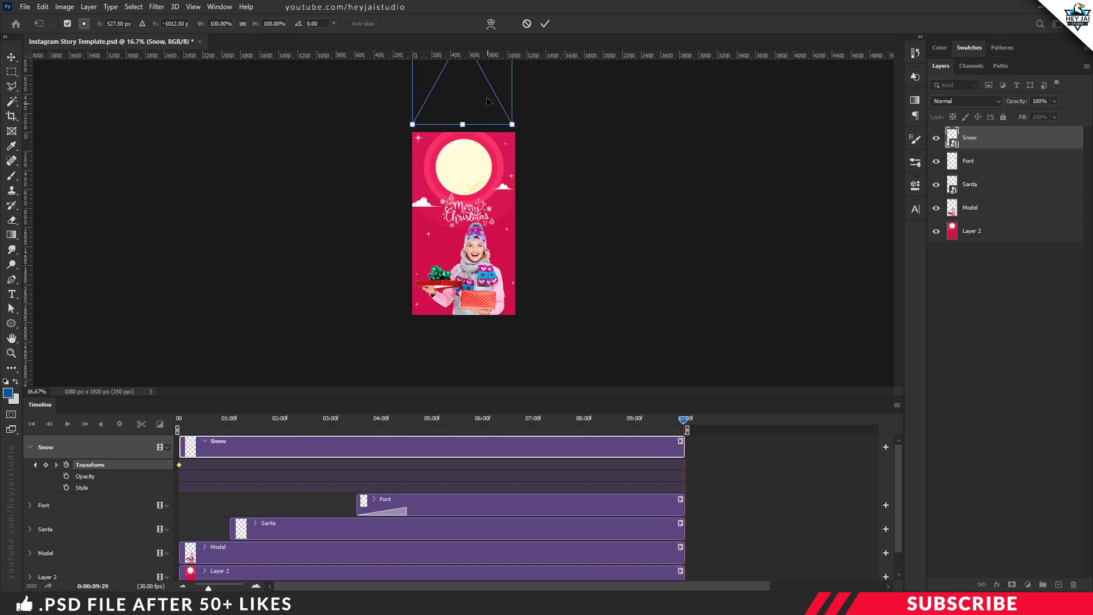
drag(500, 72, 498, 253)
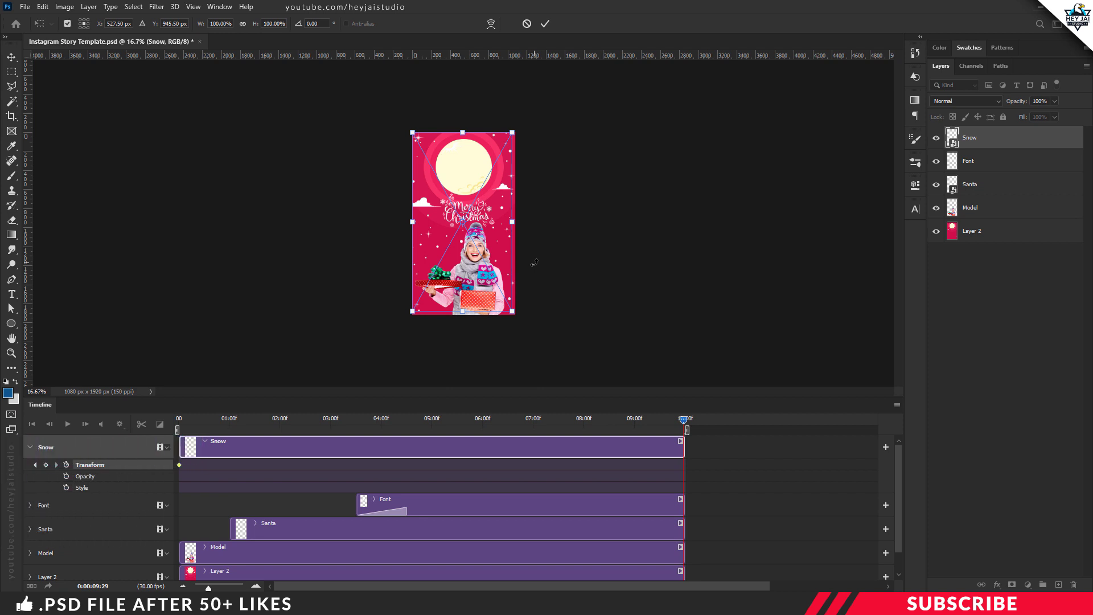
key(Return)
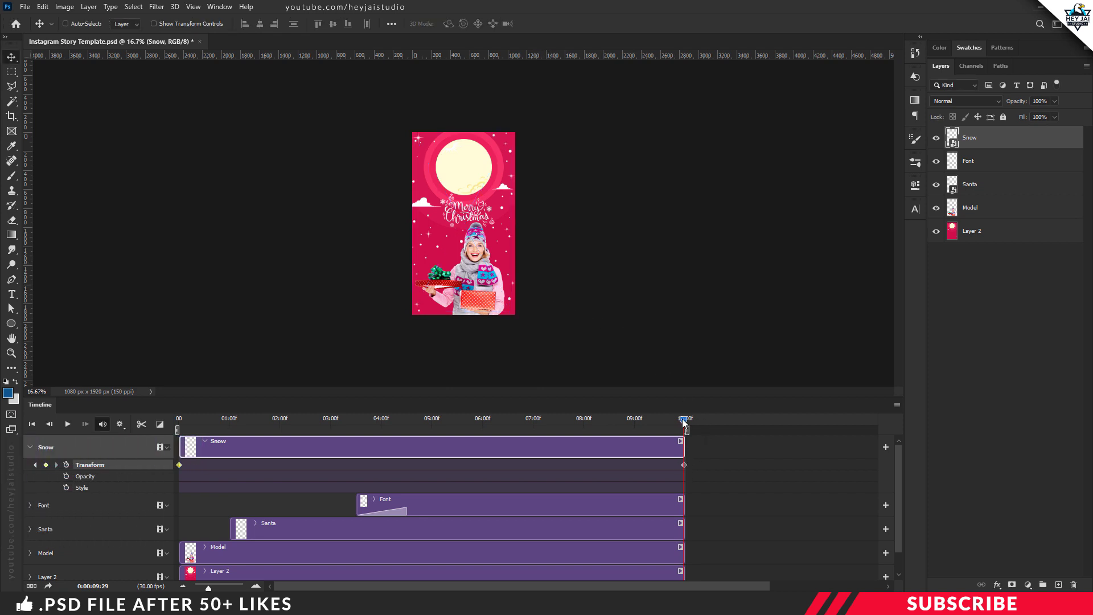
drag(685, 420, 310, 420)
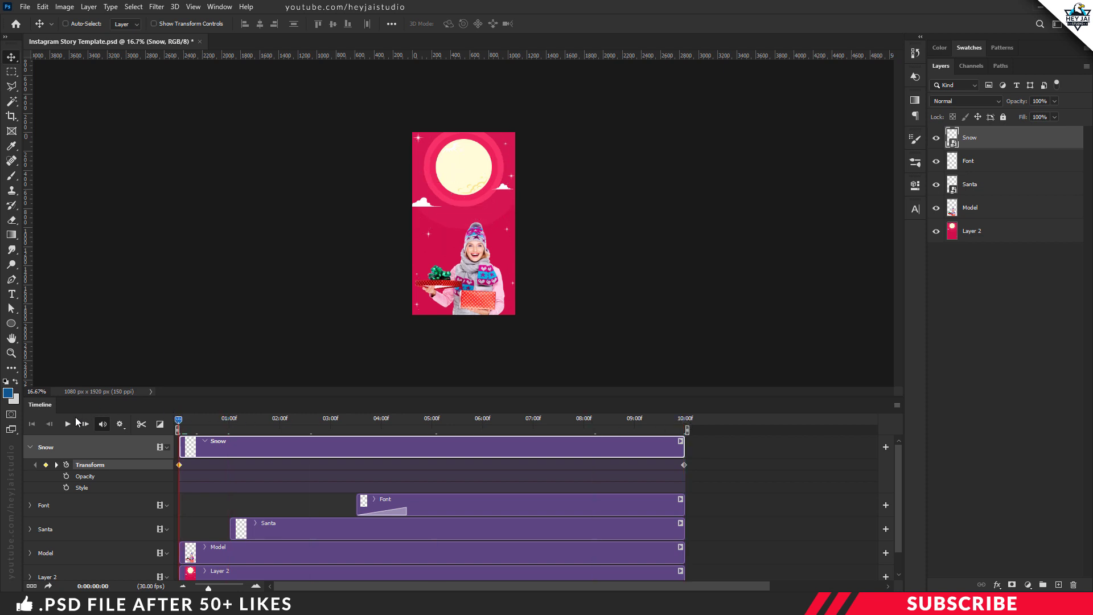